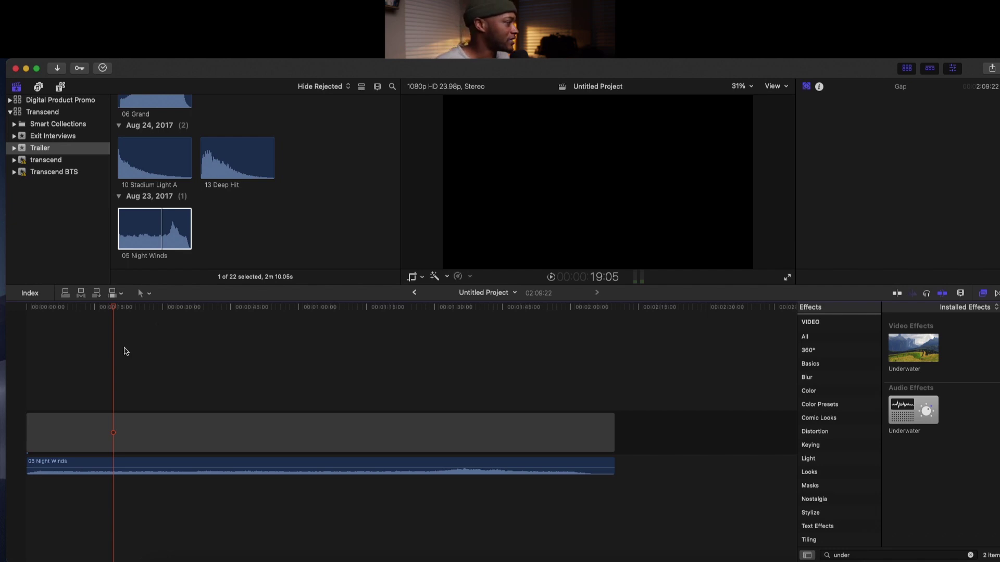
Add the 06 Outer Limits audio clip beneath 05 Night Winds at the project's start and play the layered sound
{"action": "scroll", "coordinate": [174, 240], "scroll_direction": "up", "scroll_amount": 10}
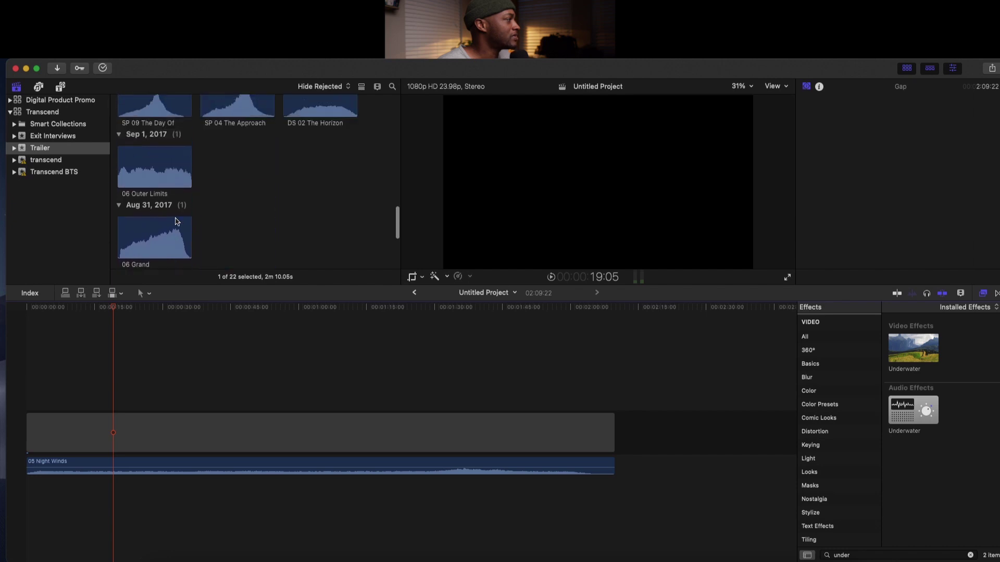
{"action": "left_click_drag", "start_coordinate": [154, 239], "coordinate": [13, 497]}
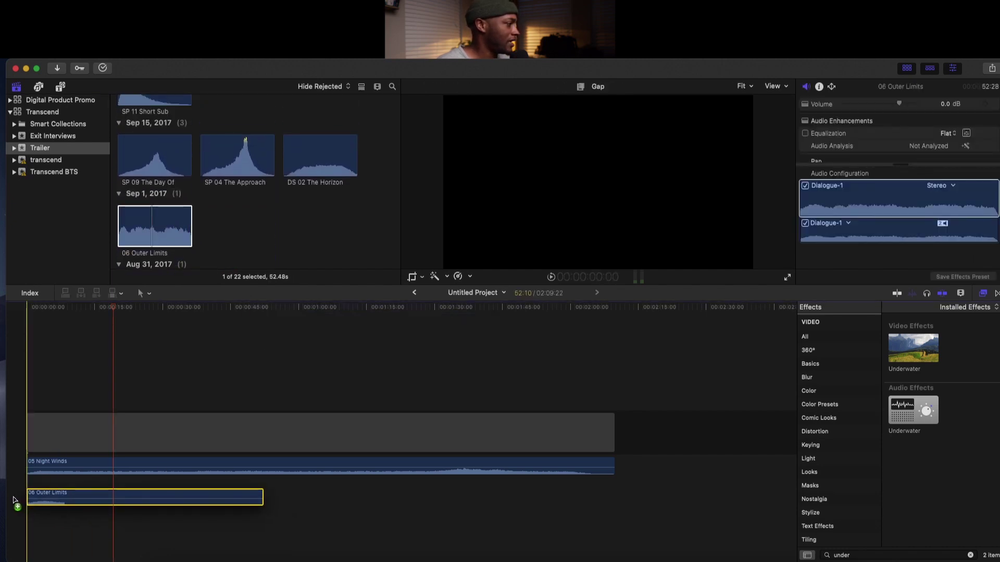
{"action": "left_click", "coordinate": [37, 386]}
{"action": "left_click", "coordinate": [60, 464]}
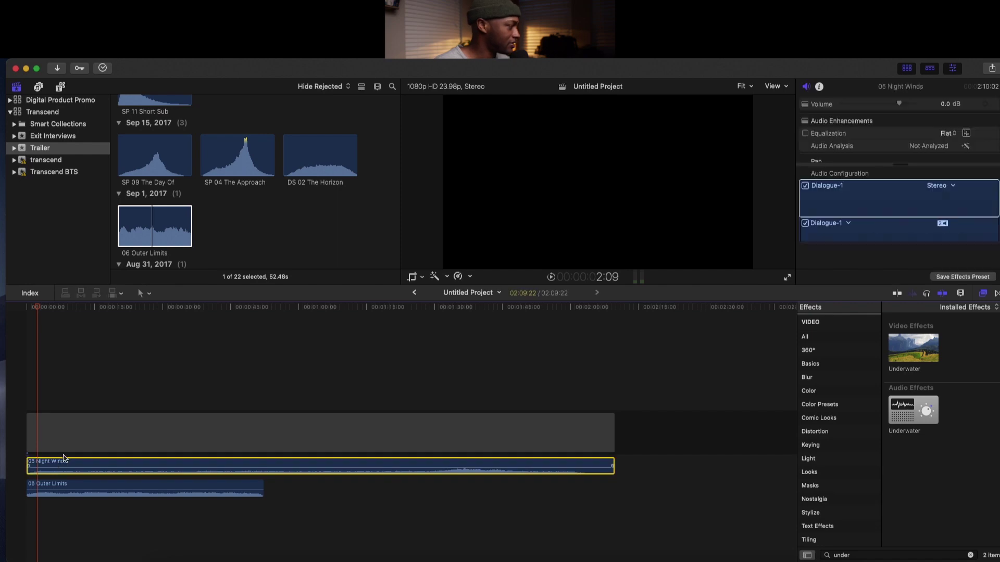
{"action": "left_click", "coordinate": [34, 377]}
{"action": "key", "text": "space"}
{"action": "key", "text": "XF86AudioRaiseVolume"}
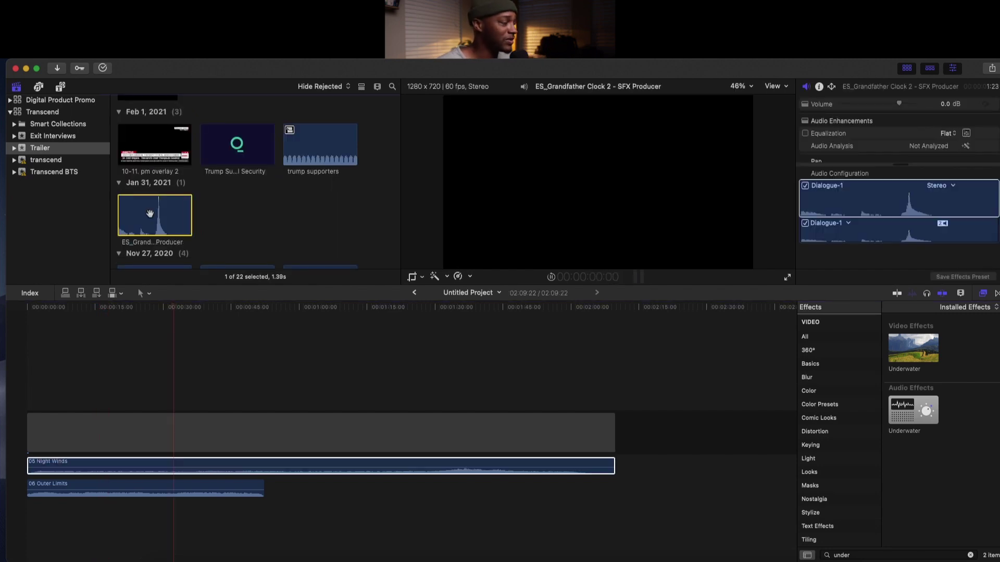
Place the ES_Grandfather Clock 2 sound effect beneath 06 Outer Limits and trim both its ends to a short tick near the start
{"action": "scroll", "coordinate": [167, 213], "scroll_direction": "down", "scroll_amount": 1}
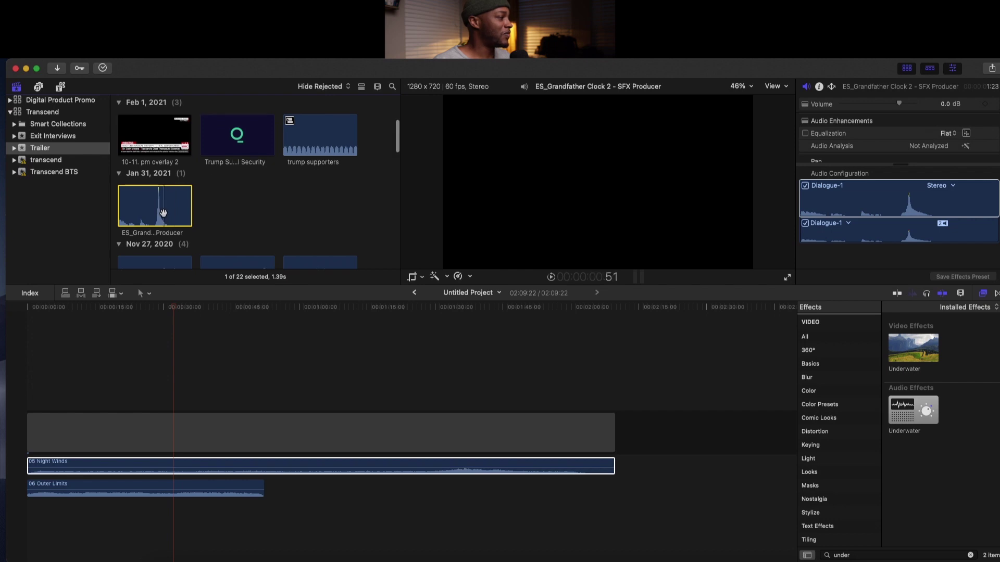
{"action": "left_click_drag", "start_coordinate": [167, 213], "coordinate": [35, 526]}
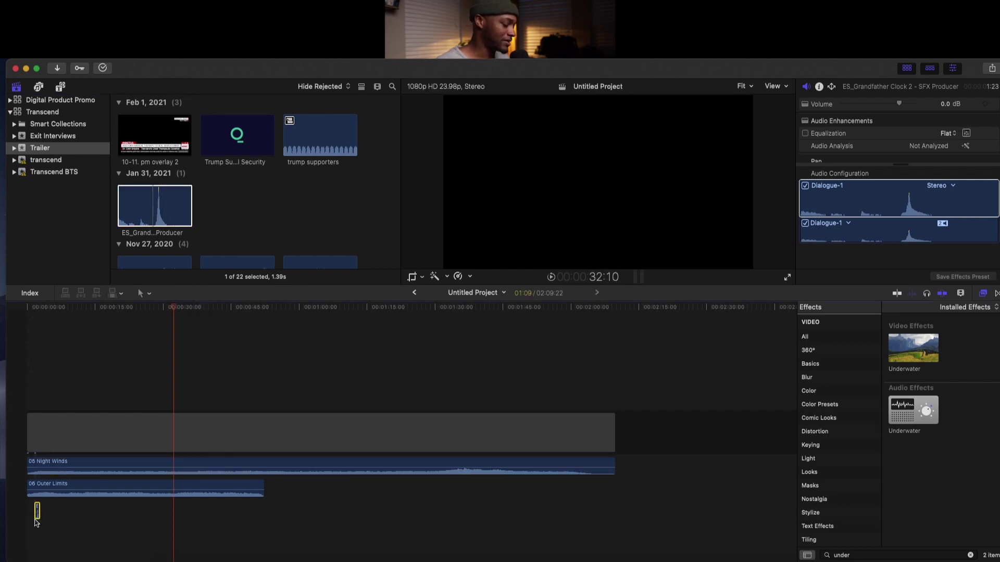
{"action": "key", "text": "super+equal"}
{"action": "key", "text": "super+equal"}
{"action": "key", "text": "super+equal"}
{"action": "scroll", "coordinate": [37, 523], "scroll_direction": "left", "scroll_amount": 15}
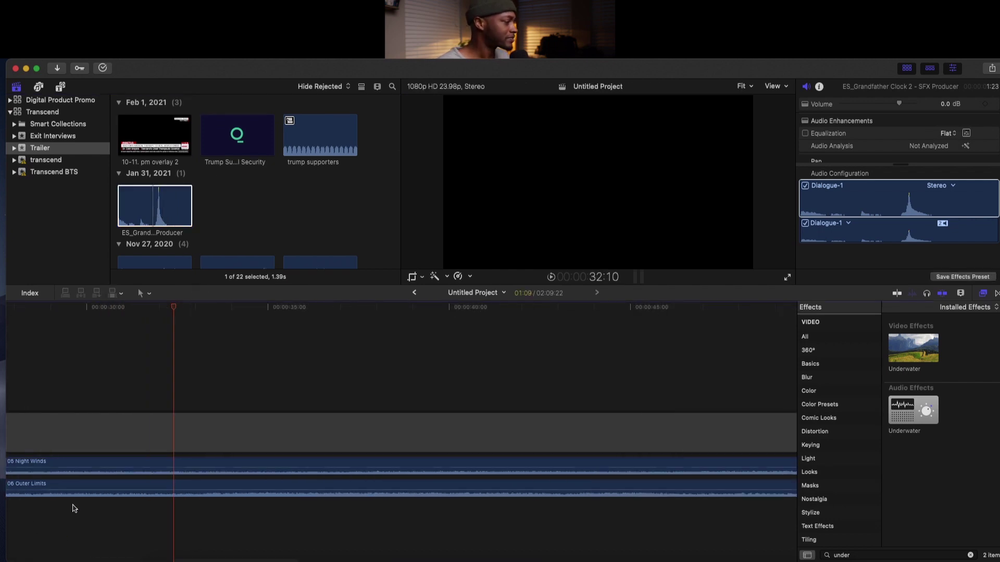
{"action": "left_click_drag", "start_coordinate": [89, 514], "coordinate": [110, 514]}
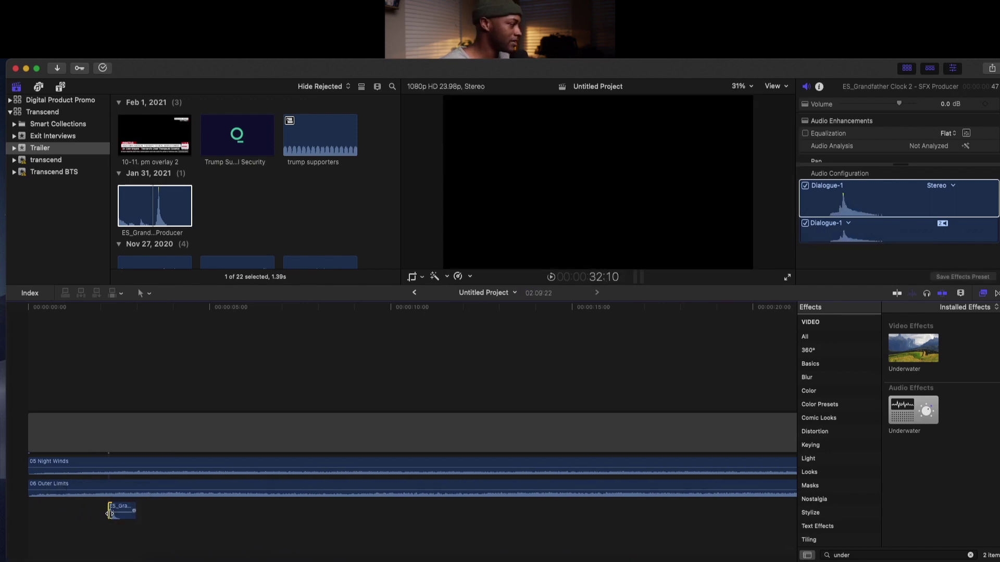
{"action": "key", "text": "super+equal"}
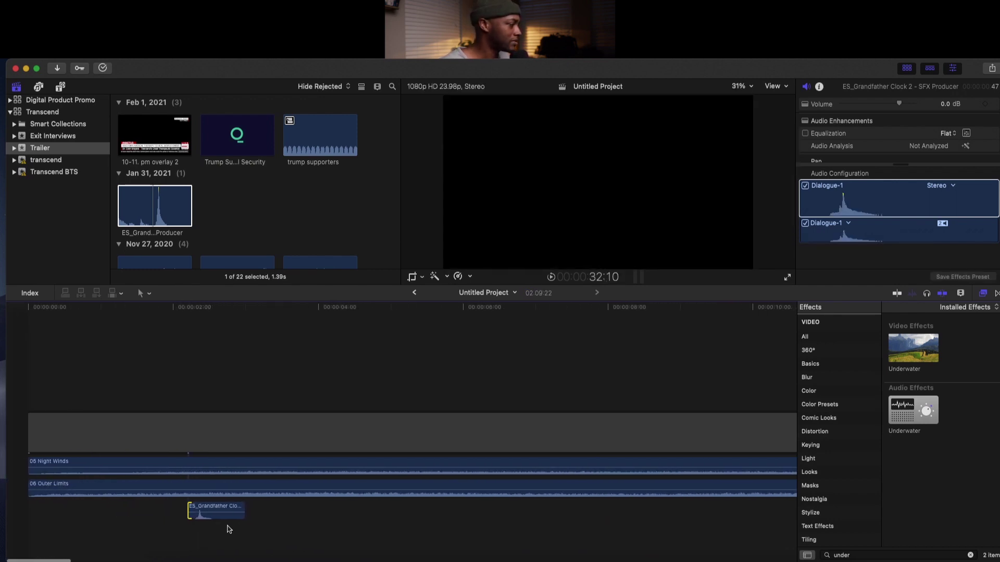
{"action": "left_click_drag", "start_coordinate": [244, 513], "coordinate": [67, 513]}
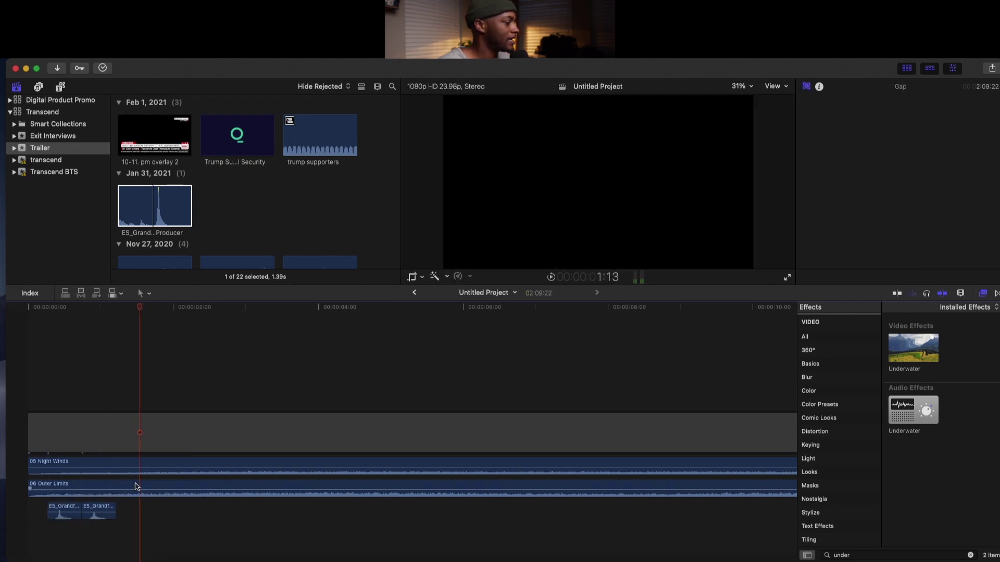
Duplicate the two clock tick clips directly after themselves to make four consecutive ticks, checking the playback
{"action": "left_click_drag", "start_coordinate": [107, 539], "coordinate": [48, 499]}
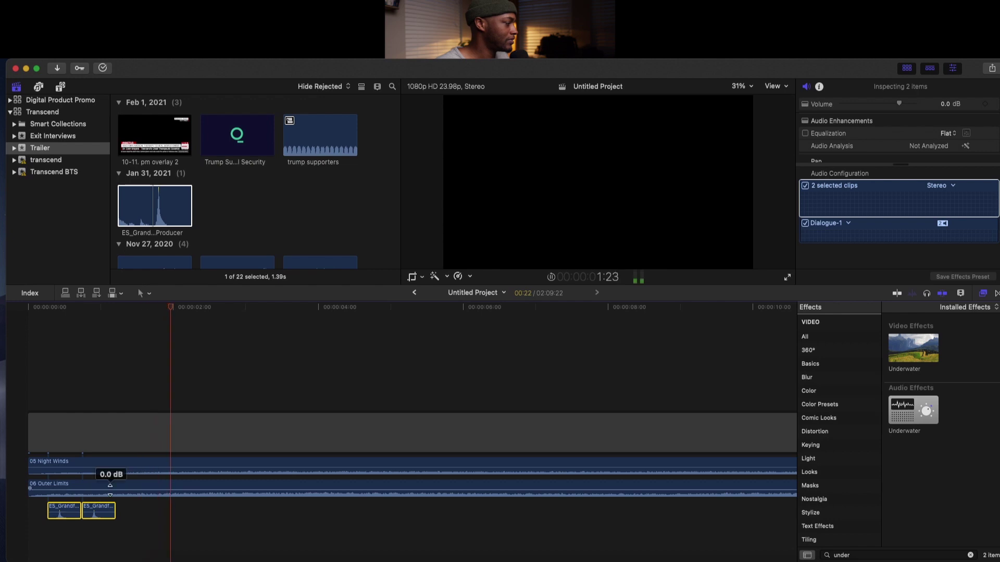
{"action": "left_click_drag", "start_coordinate": [189, 308], "coordinate": [118, 324]}
{"action": "key", "text": "super+v"}
{"action": "left_click_drag", "start_coordinate": [183, 540], "coordinate": [47, 501]}
{"action": "key", "text": "space"}
{"action": "key", "text": "space"}
Extend the clock ticks end to end to sixteen clips, reaching 7:20, and play the sequence from the start
{"action": "key", "text": "super+v"}
{"action": "left_click_drag", "start_coordinate": [297, 529], "coordinate": [65, 517]}
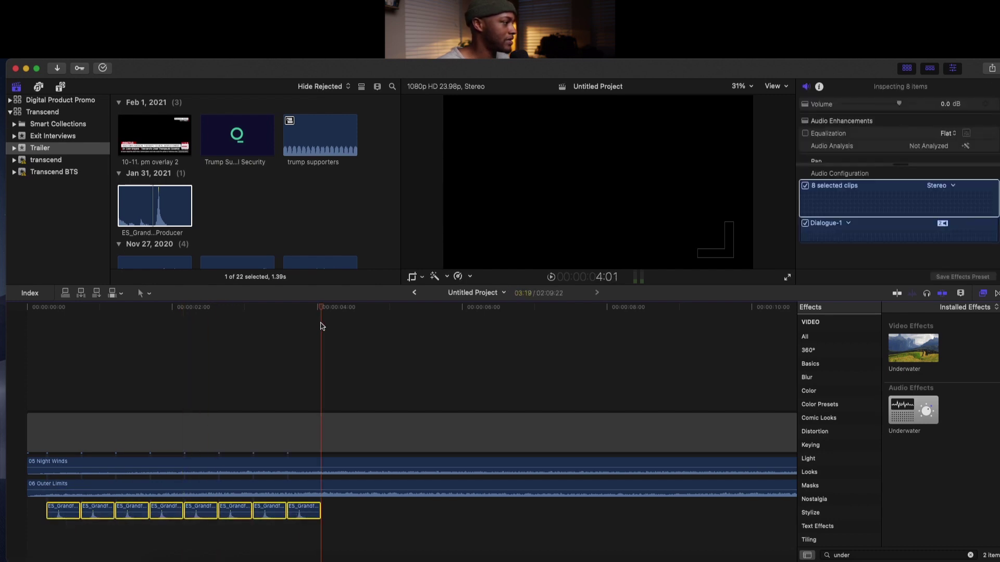
{"action": "key", "text": "super+c"}
{"action": "key", "text": "super+v"}
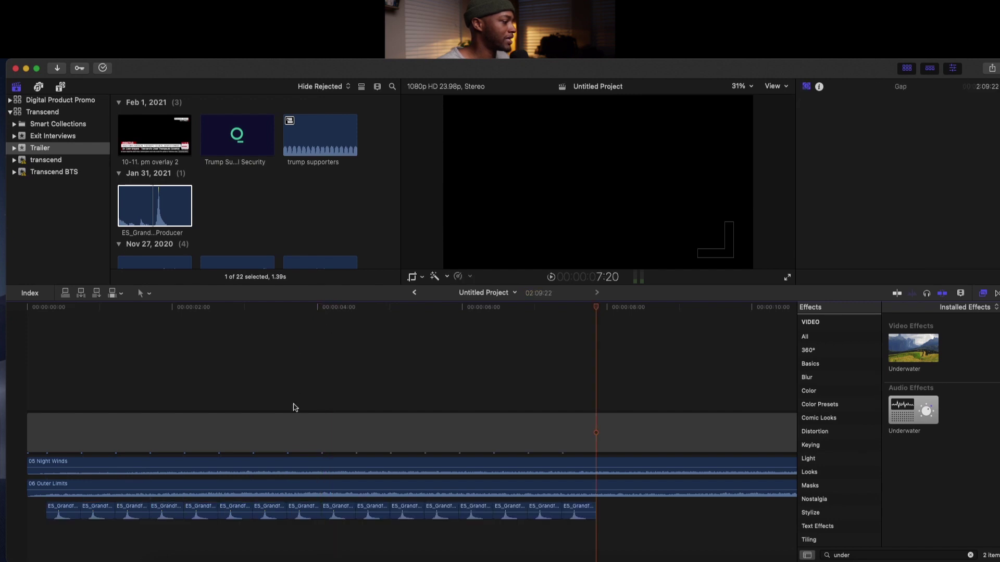
{"action": "key", "text": "Home"}
{"action": "key", "text": "space"}
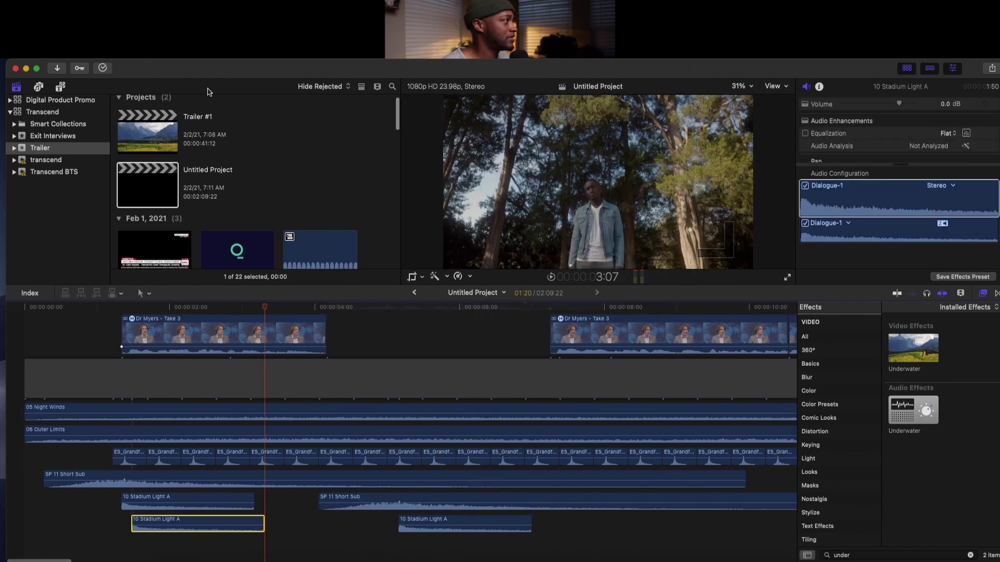
Play the section around the cut between video clips 8Z4A8178 and 8Z4A8154 to check its timing against the clock ticks
{"action": "left_click", "coordinate": [211, 52]}
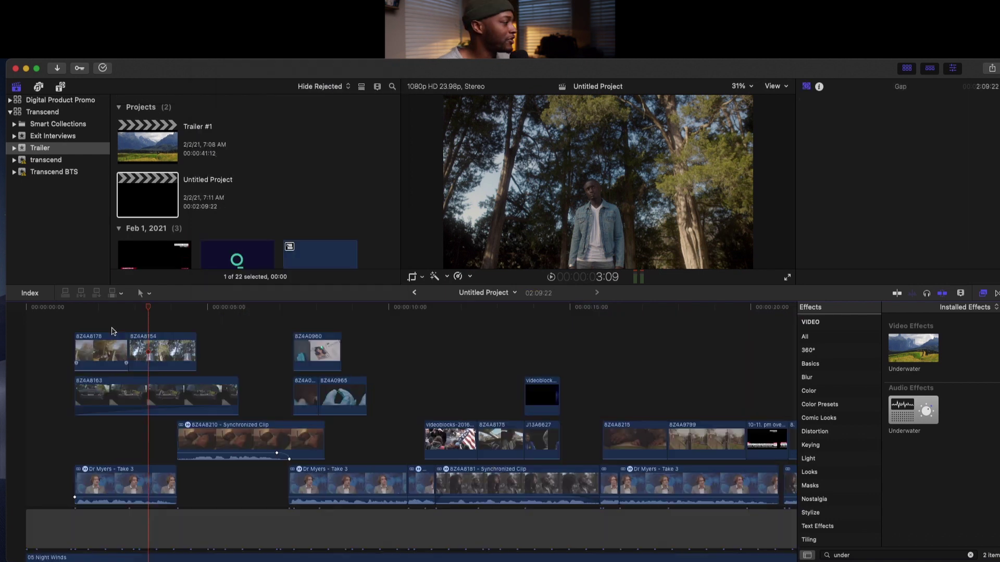
{"action": "left_click", "coordinate": [105, 320]}
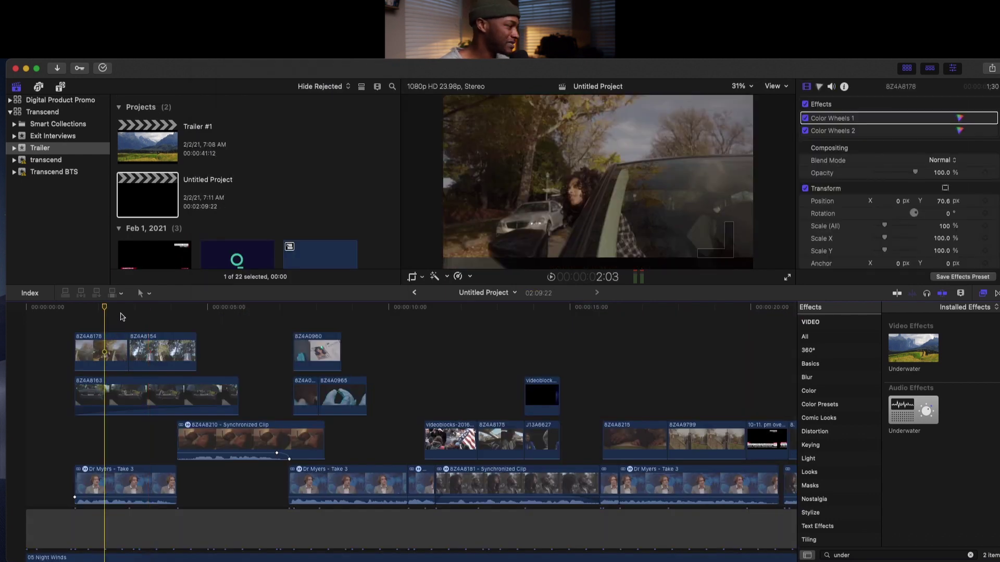
{"action": "key", "text": "super+equal"}
{"action": "key", "text": "super+equal"}
{"action": "scroll", "coordinate": [121, 317], "scroll_direction": "down", "scroll_amount": 6}
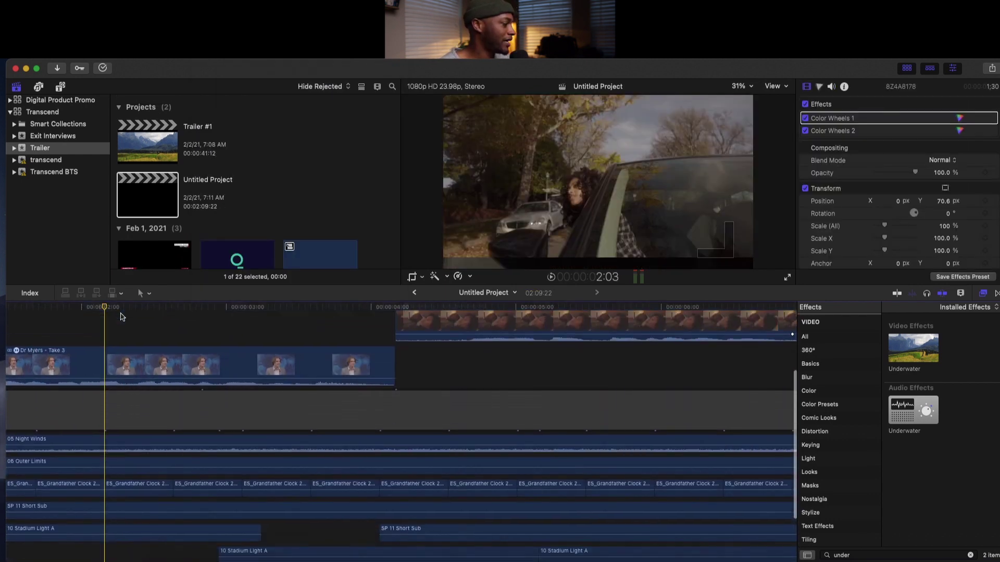
{"action": "scroll", "coordinate": [121, 317], "scroll_direction": "up", "scroll_amount": 5}
{"action": "left_click", "coordinate": [153, 308]}
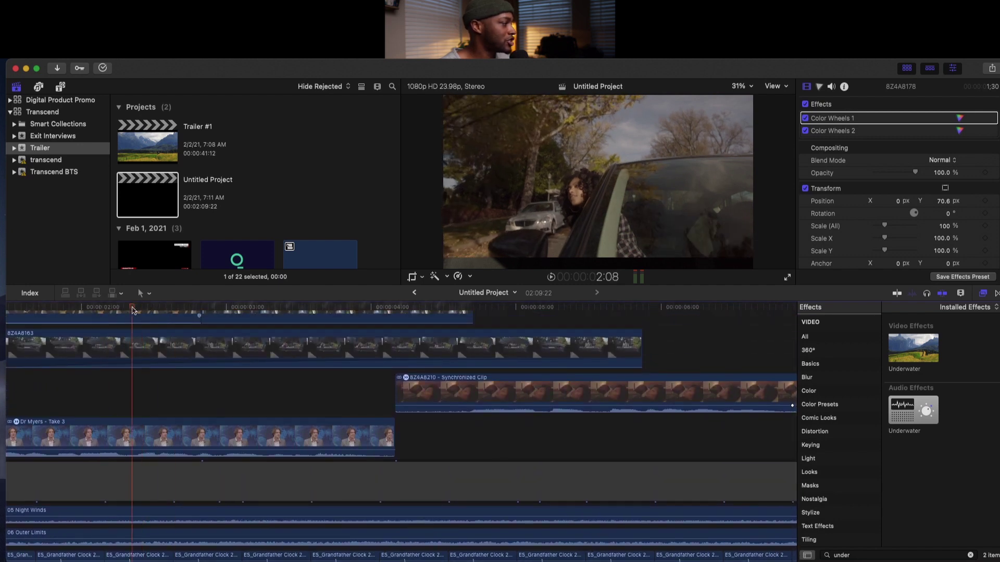
{"action": "left_click", "coordinate": [106, 309]}
{"action": "key", "text": "space"}
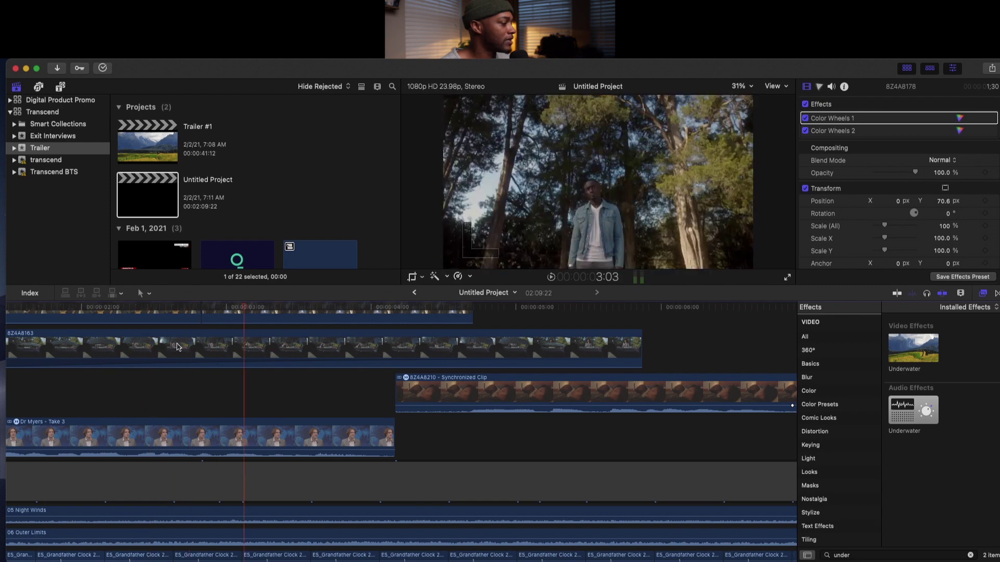
Move the cut between 8Z4A8178 and 8Z4A8154 one frame earlier to 2:19, matching the clock tick, and play it back
{"action": "scroll", "coordinate": [203, 365], "scroll_direction": "down", "scroll_amount": 2}
{"action": "left_click_drag", "start_coordinate": [250, 309], "coordinate": [206, 314]}
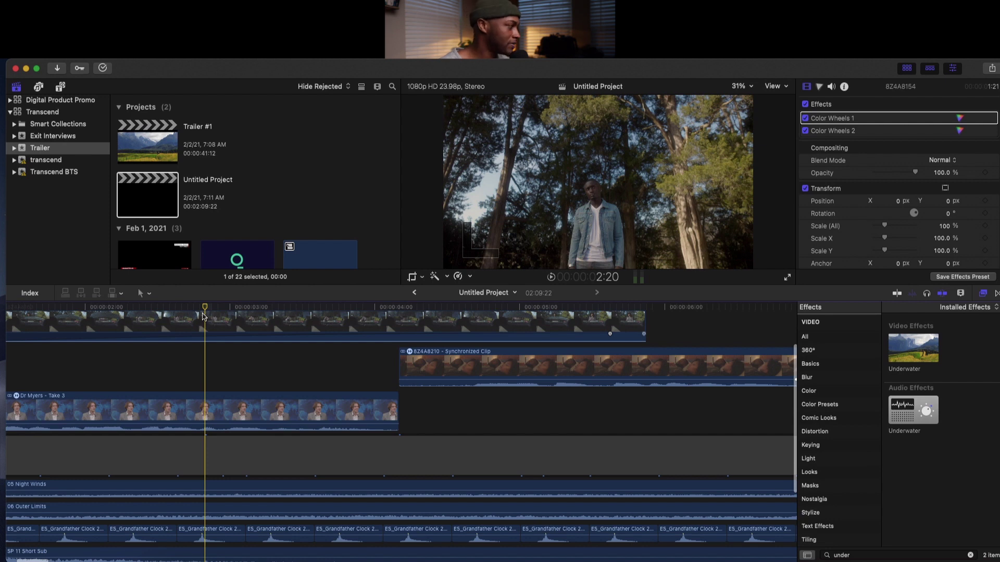
{"action": "key", "text": "Left"}
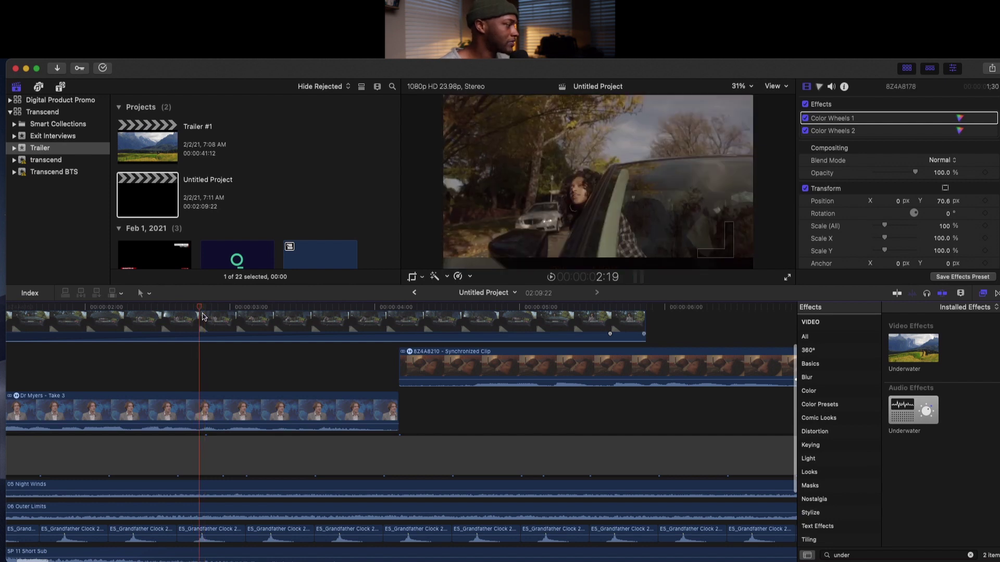
{"action": "scroll", "coordinate": [207, 347], "scroll_direction": "up", "scroll_amount": 2}
{"action": "scroll", "coordinate": [207, 348], "scroll_direction": "up", "scroll_amount": 3}
{"action": "left_click_drag", "start_coordinate": [202, 340], "coordinate": [201, 341]}
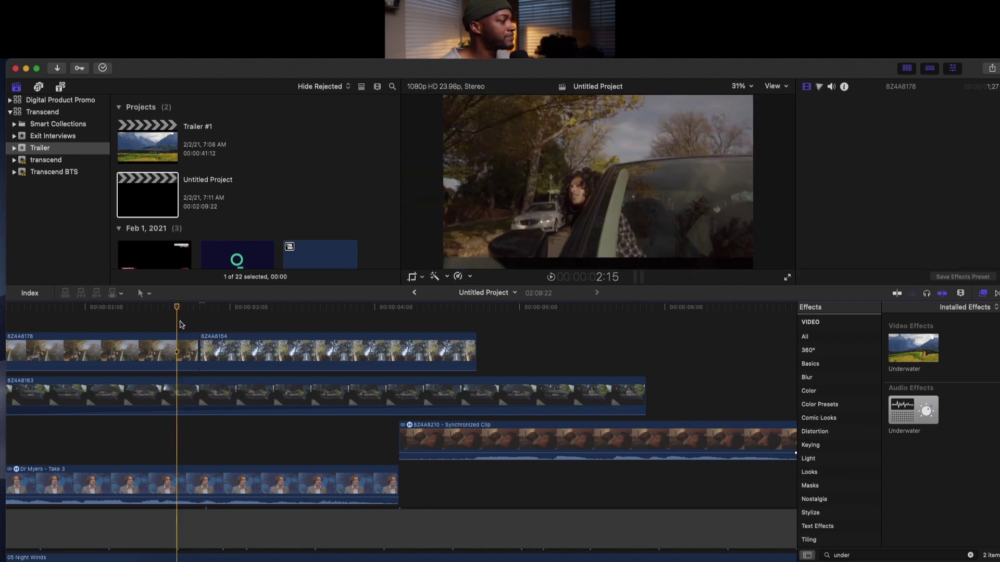
{"action": "key", "text": "space"}
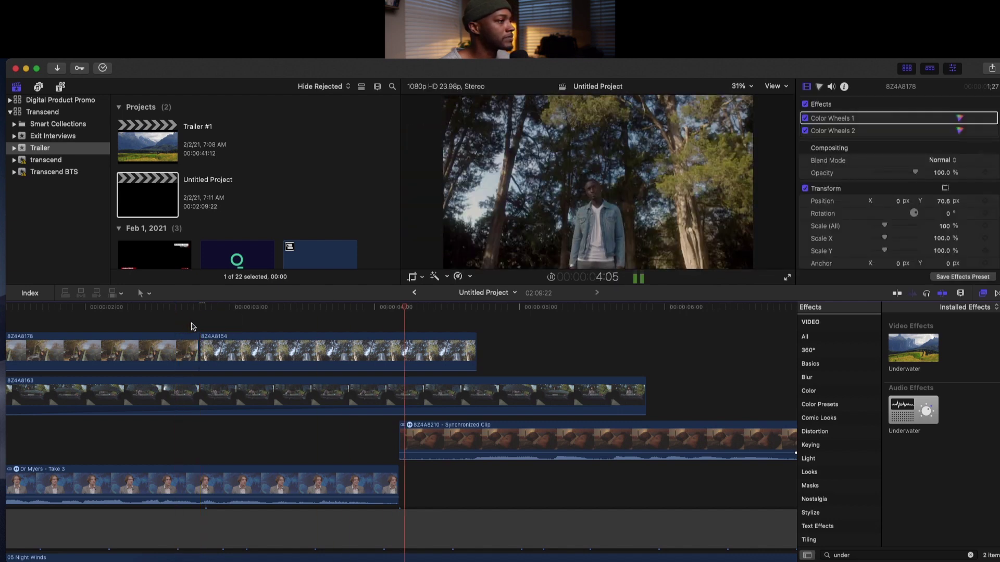
{"action": "scroll", "coordinate": [191, 326], "scroll_direction": "right", "scroll_amount": 3}
{"action": "key", "text": "space"}
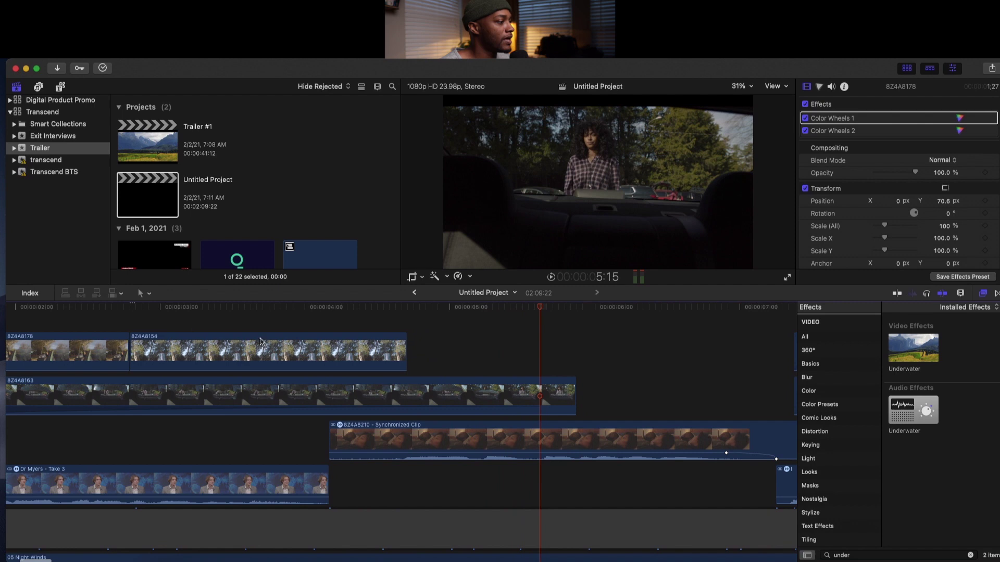
Trim the end of video clip 8Z4A8154 to 4:06 so that it cuts on the clock tick
{"action": "scroll", "coordinate": [353, 337], "scroll_direction": "down", "scroll_amount": 5}
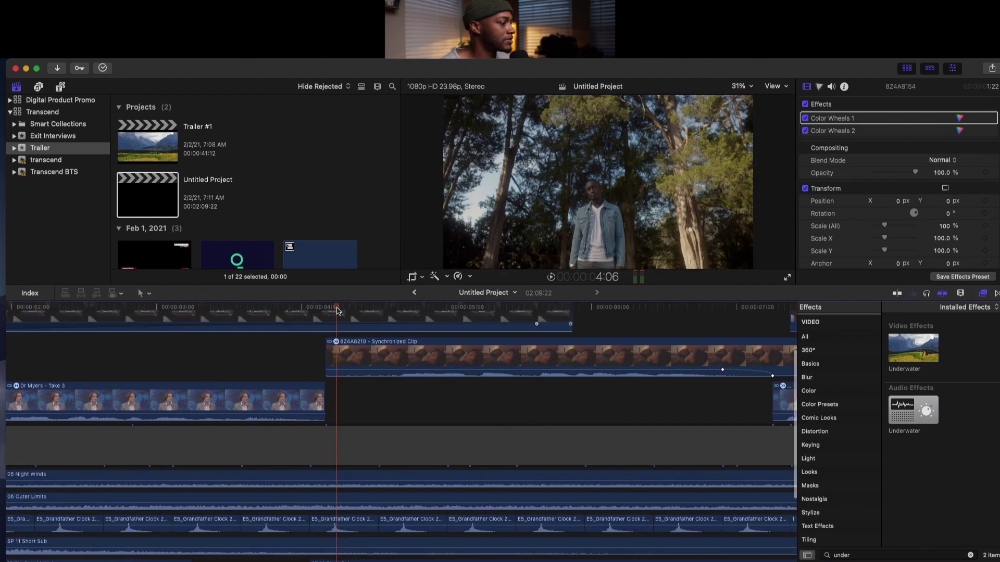
{"action": "scroll", "coordinate": [360, 333], "scroll_direction": "up", "scroll_amount": 5}
{"action": "left_click_drag", "start_coordinate": [401, 341], "coordinate": [336, 339]}
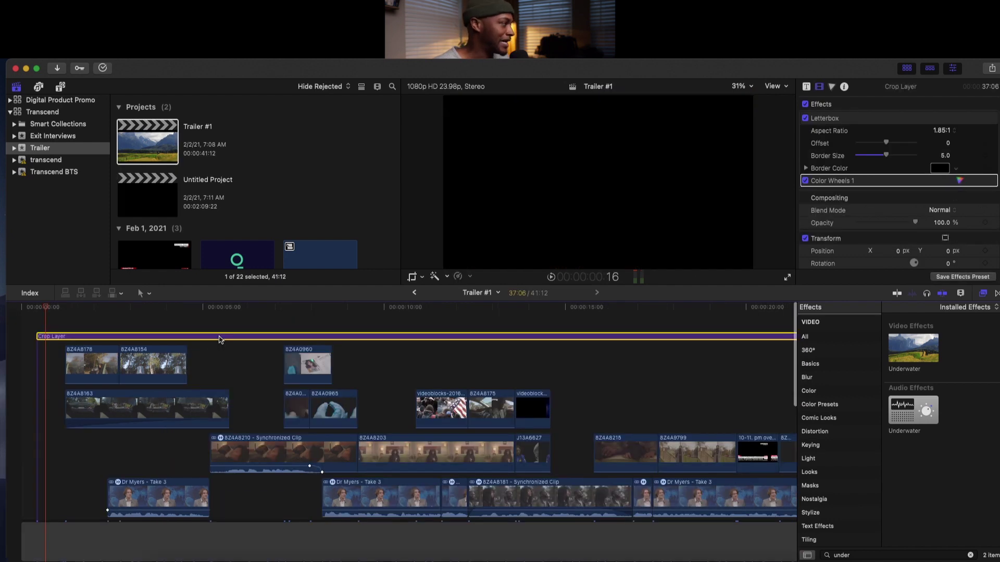
Compare Untitled Project with Trailer #1, examining Trailer #1's layered audio tracks and the Odyssy_G#_Edit_179bpm source clip
{"action": "double_click", "coordinate": [143, 195]}
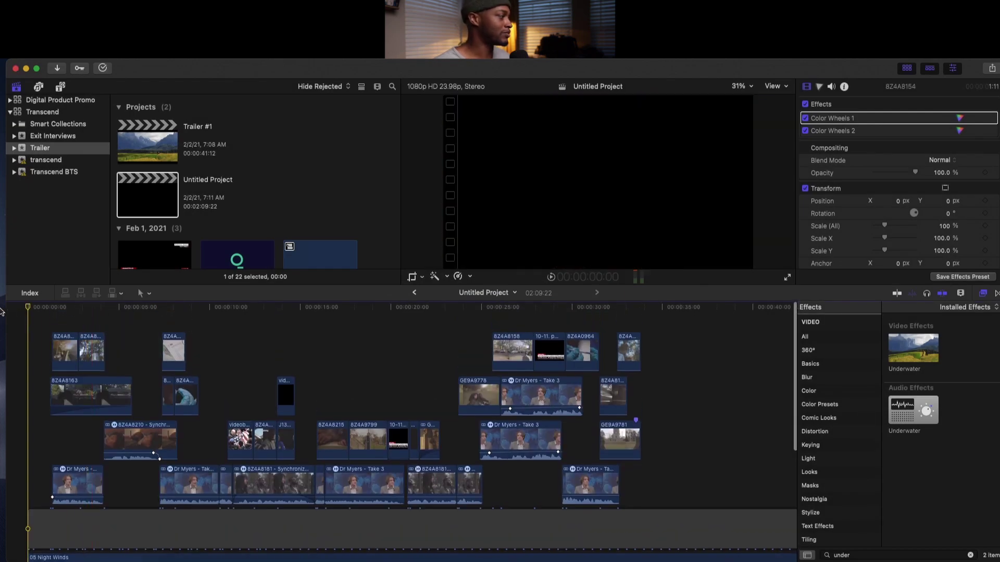
{"action": "double_click", "coordinate": [142, 145]}
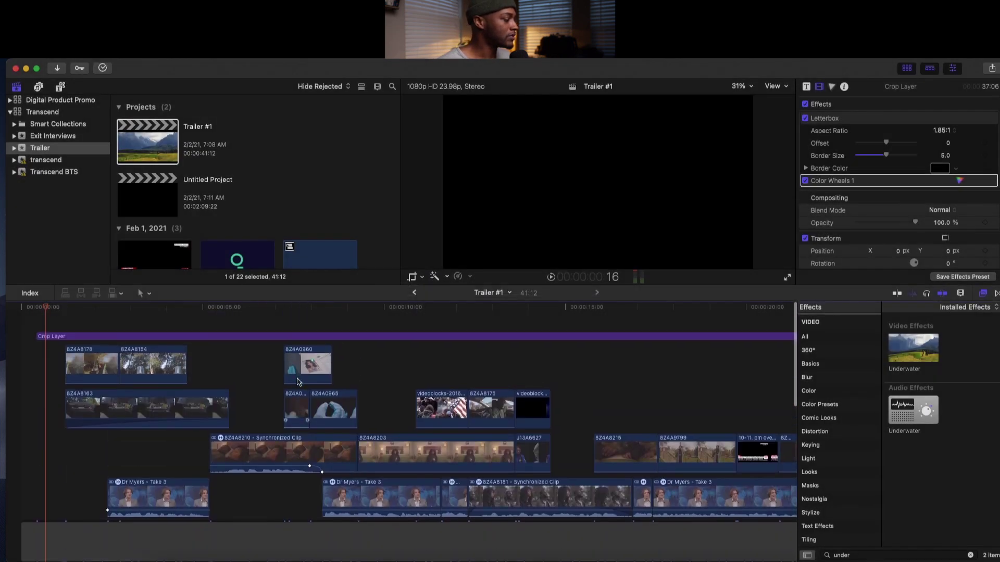
{"action": "scroll", "coordinate": [279, 374], "scroll_direction": "down", "scroll_amount": 10}
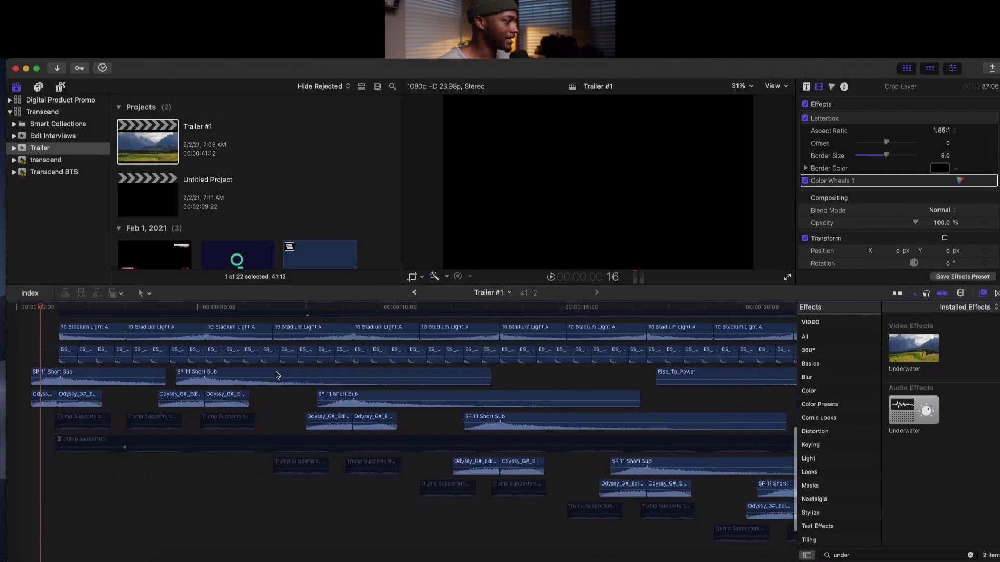
{"action": "scroll", "coordinate": [276, 375], "scroll_direction": "up", "scroll_amount": 4}
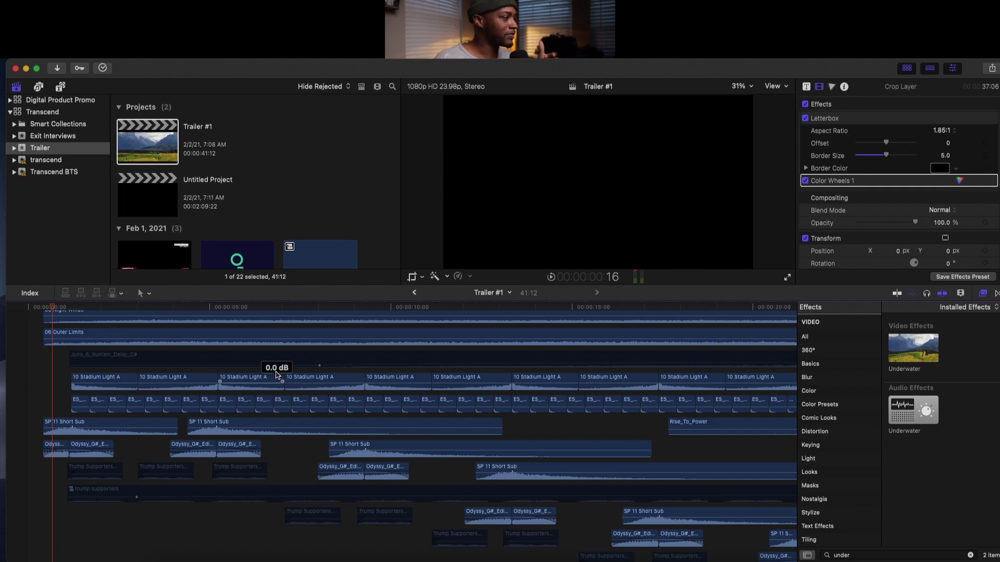
{"action": "scroll", "coordinate": [306, 245], "scroll_direction": "down", "scroll_amount": 10}
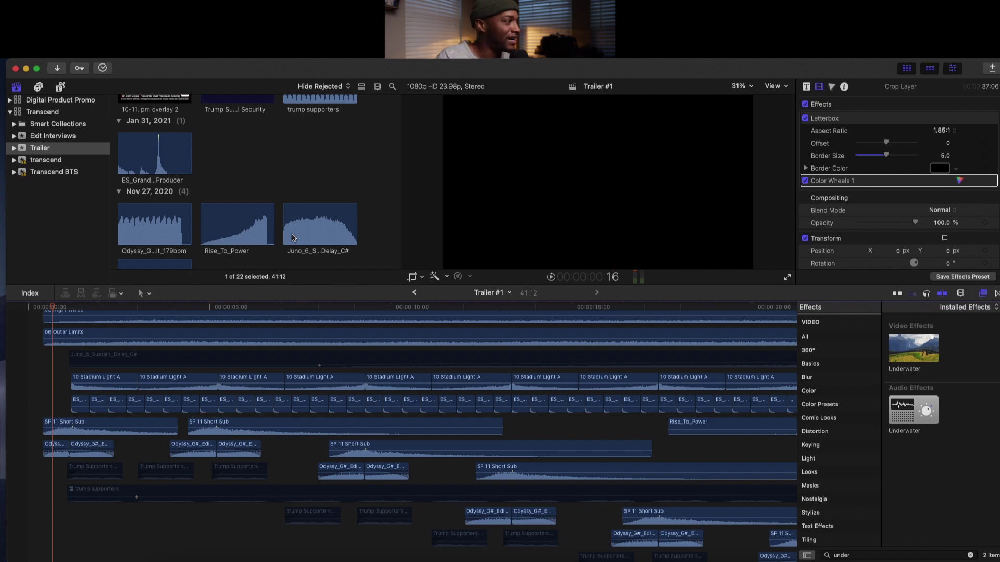
{"action": "left_click", "coordinate": [122, 226]}
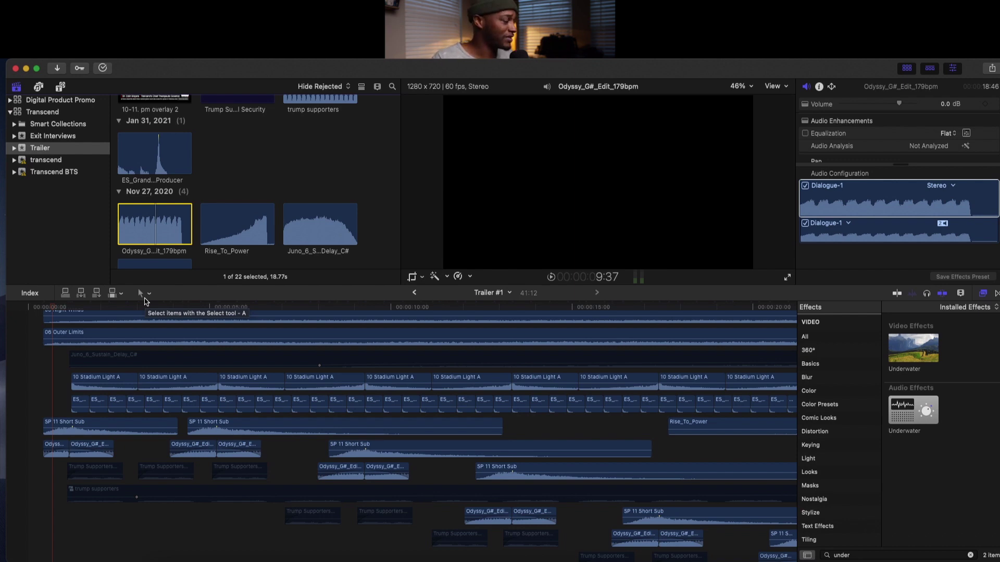
Copy the first pair of Odyssy_G# clips from Trailer #1 and paste it into Untitled Project at 57:09
{"action": "scroll", "coordinate": [170, 204], "scroll_direction": "up", "scroll_amount": 8}
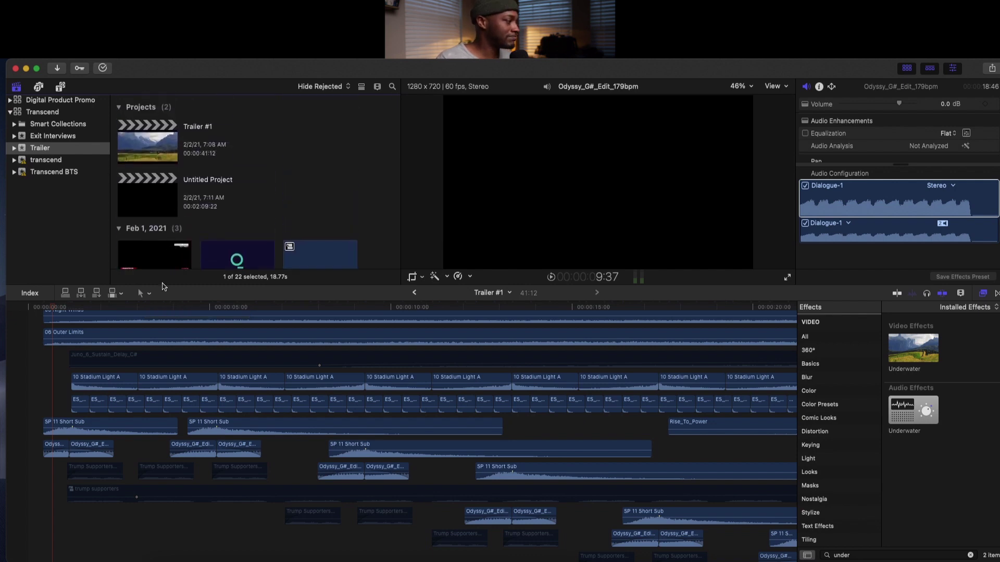
{"action": "left_click_drag", "start_coordinate": [124, 451], "coordinate": [50, 446]}
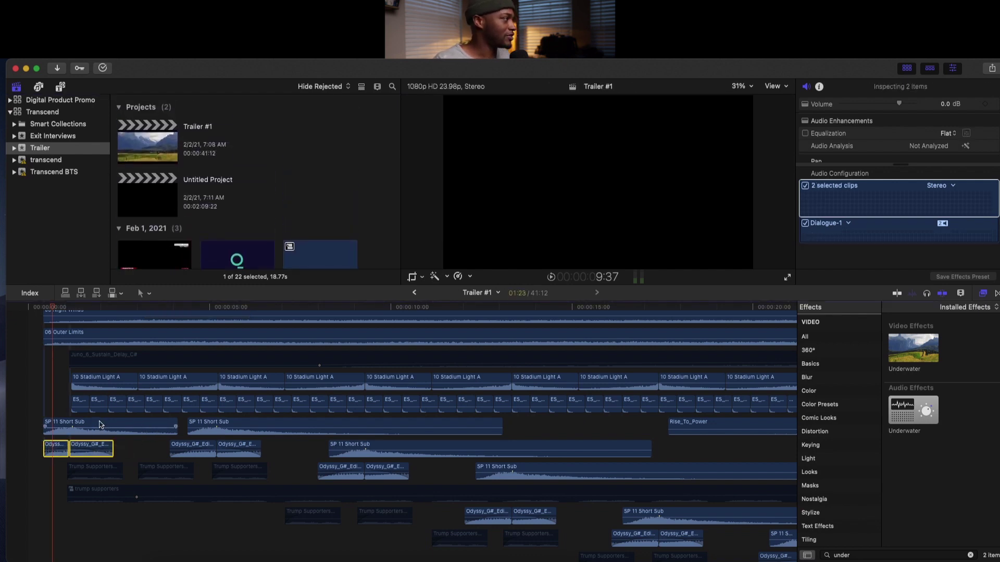
{"action": "double_click", "coordinate": [163, 196]}
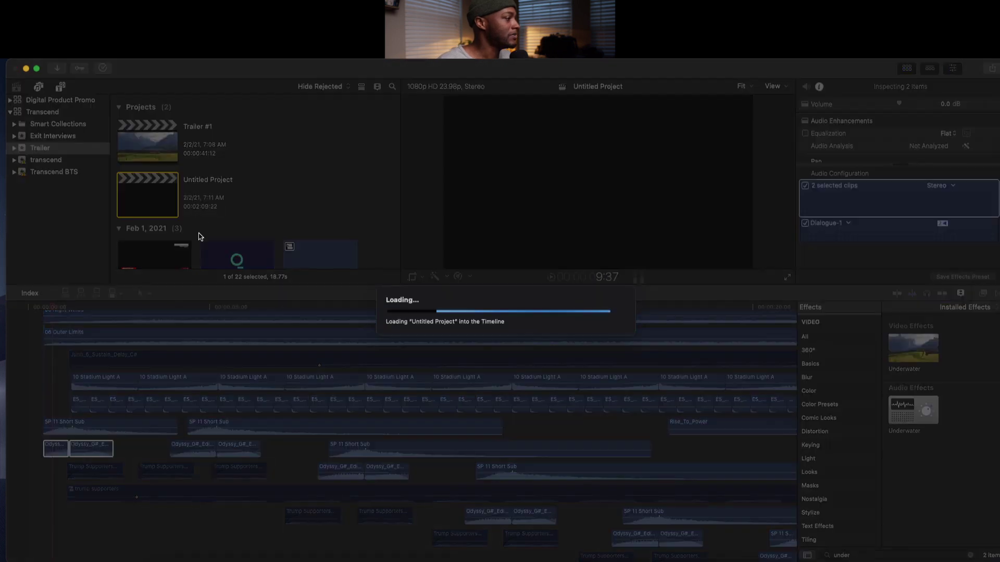
{"action": "scroll", "coordinate": [311, 330], "scroll_direction": "down", "scroll_amount": 4}
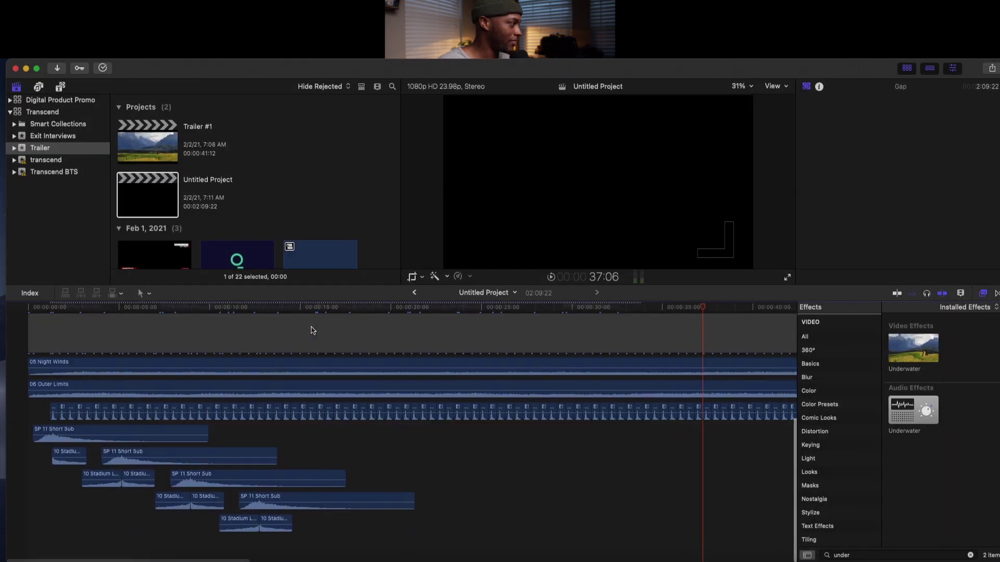
{"action": "left_click", "coordinate": [53, 307]}
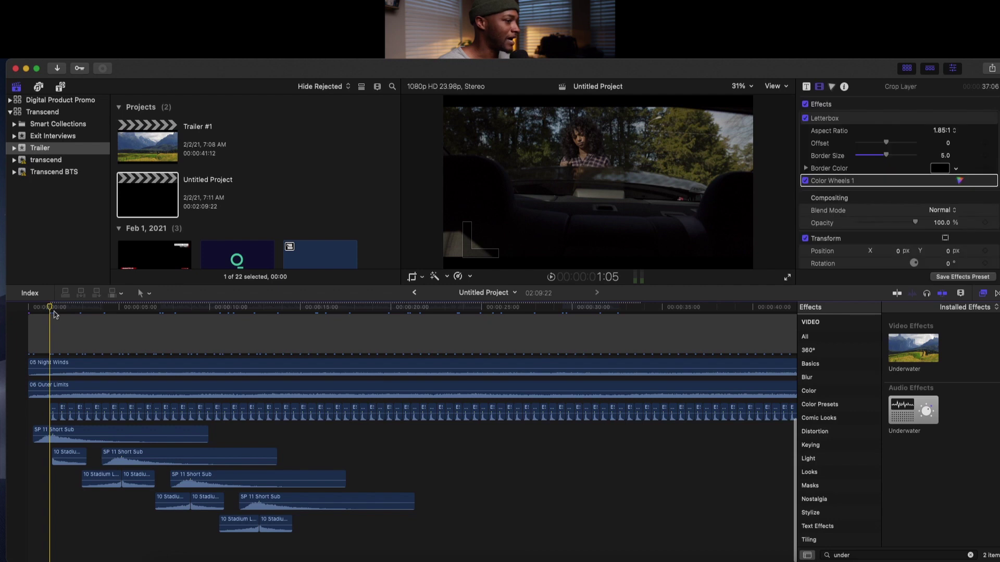
{"action": "scroll", "coordinate": [383, 373], "scroll_direction": "right", "scroll_amount": 10}
{"action": "scroll", "coordinate": [382, 373], "scroll_direction": "left", "scroll_amount": 6}
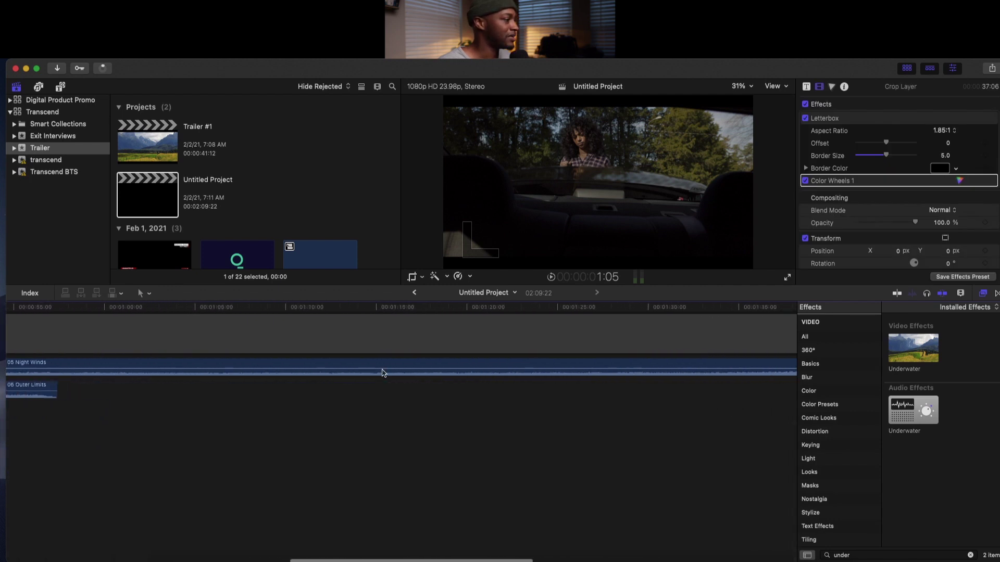
{"action": "left_click", "coordinate": [429, 311]}
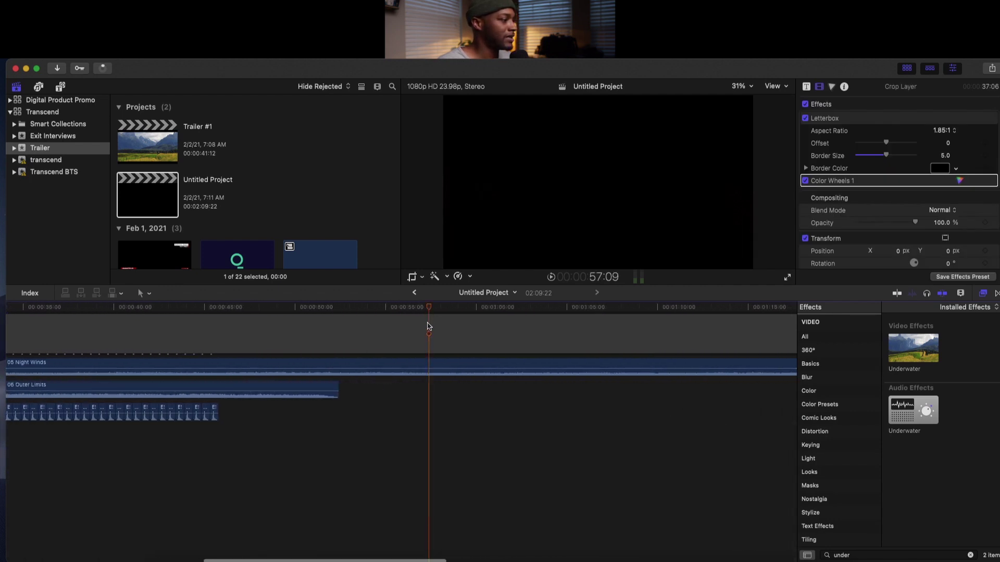
{"action": "left_click", "coordinate": [428, 312]}
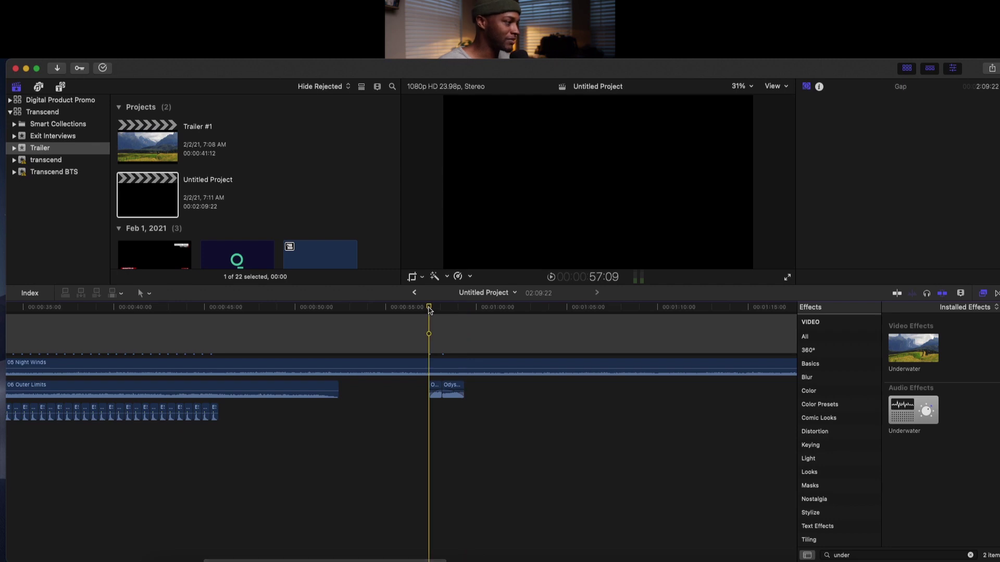
Play back the pasted Odyssy_G# pair around 57:09 to hear its sound
{"action": "key", "text": "super+equal"}
{"action": "key", "text": "super+equal"}
{"action": "left_click", "coordinate": [419, 308]}
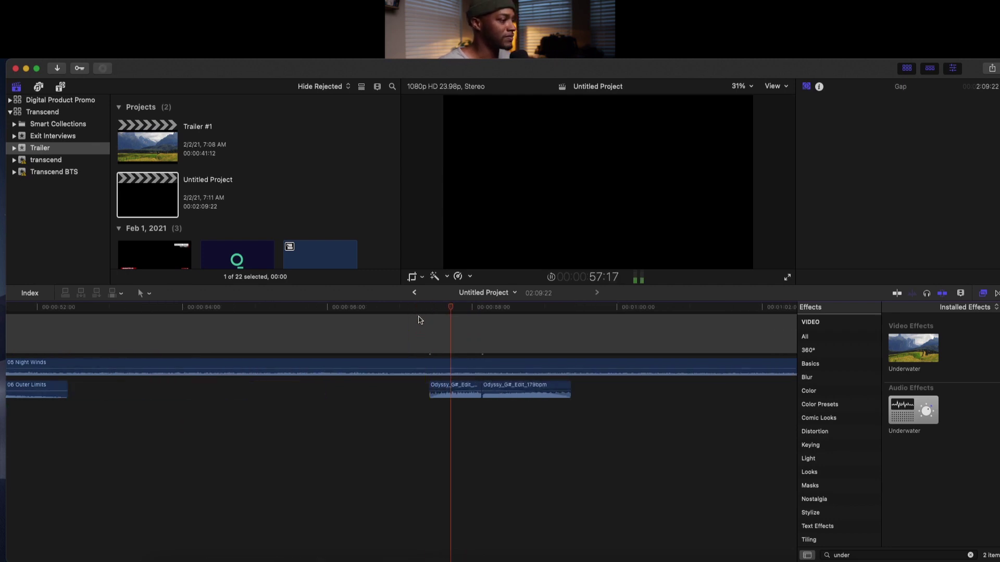
{"action": "left_click", "coordinate": [401, 308]}
{"action": "scroll", "coordinate": [400, 310], "scroll_direction": "left", "scroll_amount": 1}
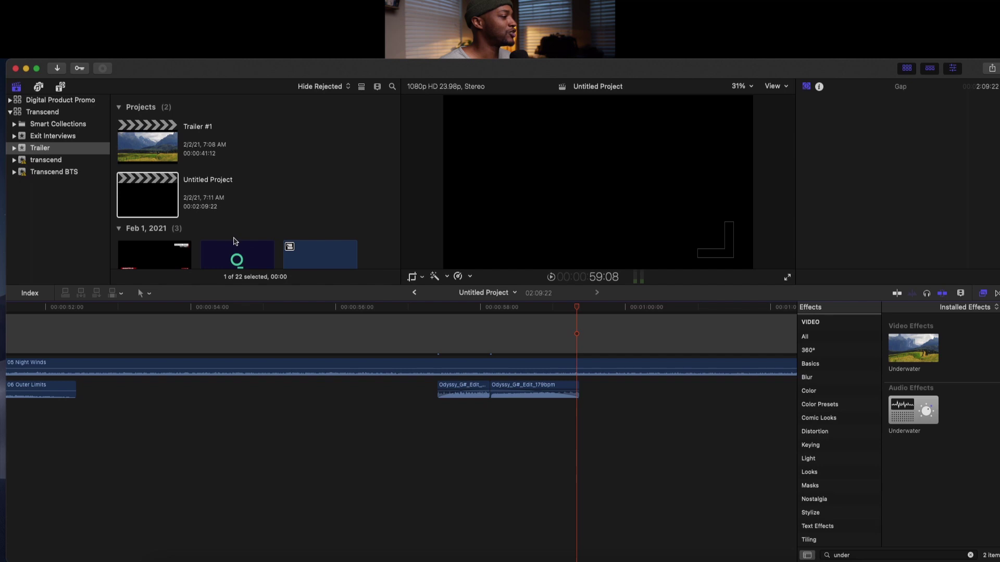
Add the full Odyssy_G#_Edit_179bpm source clip to the empty timeline area after 06 Outer Limits, starting at about 53:06
{"action": "scroll", "coordinate": [319, 343], "scroll_direction": "left", "scroll_amount": 10}
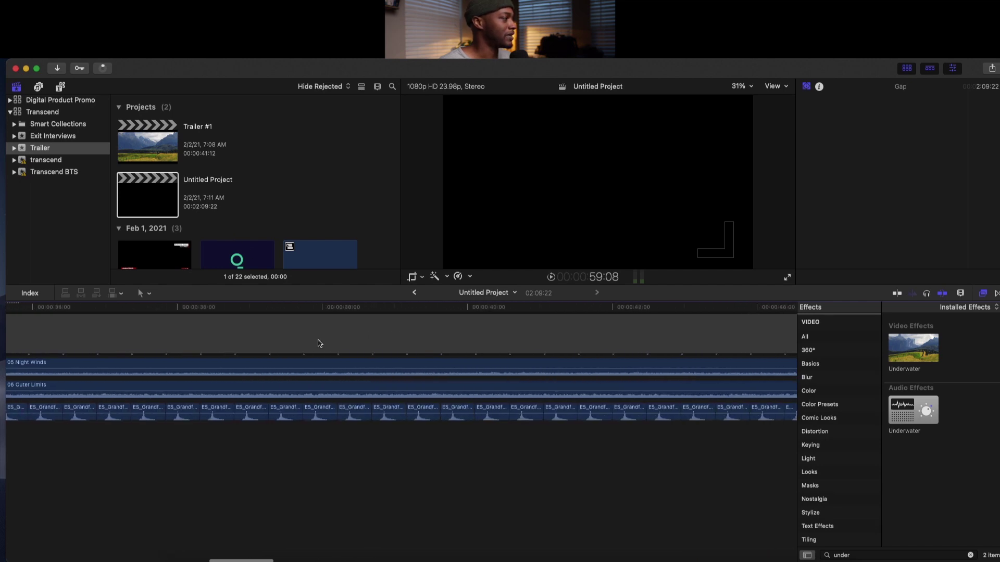
{"action": "scroll", "coordinate": [318, 343], "scroll_direction": "right", "scroll_amount": 7}
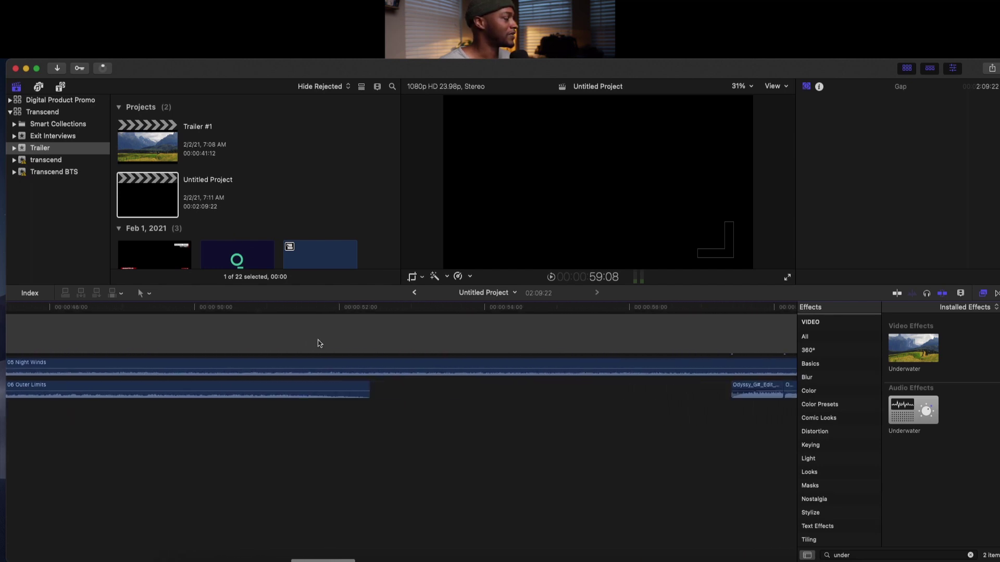
{"action": "scroll", "coordinate": [271, 254], "scroll_direction": "down", "scroll_amount": 2}
{"action": "scroll", "coordinate": [271, 254], "scroll_direction": "down", "scroll_amount": 10}
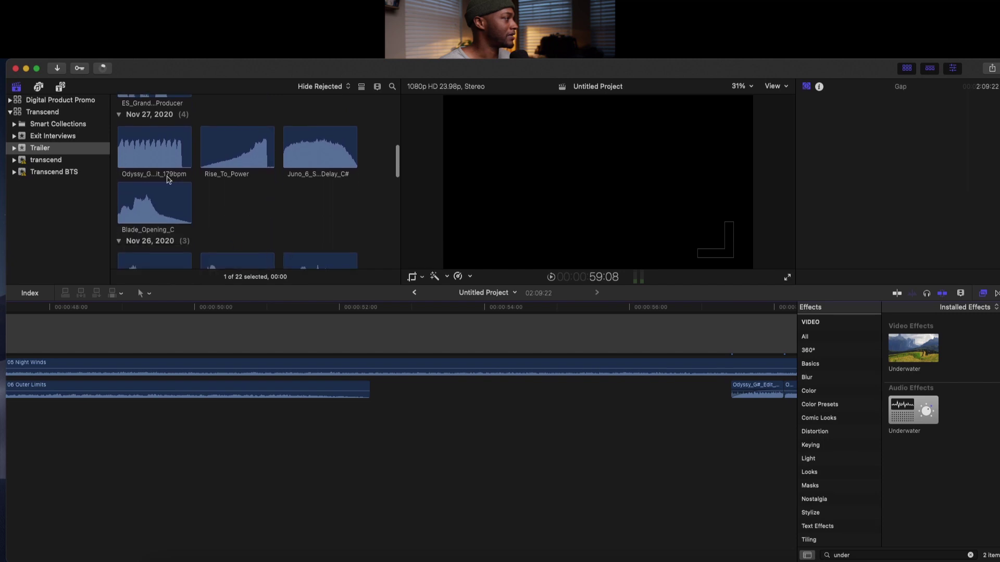
{"action": "left_click_drag", "start_coordinate": [159, 162], "coordinate": [435, 434]}
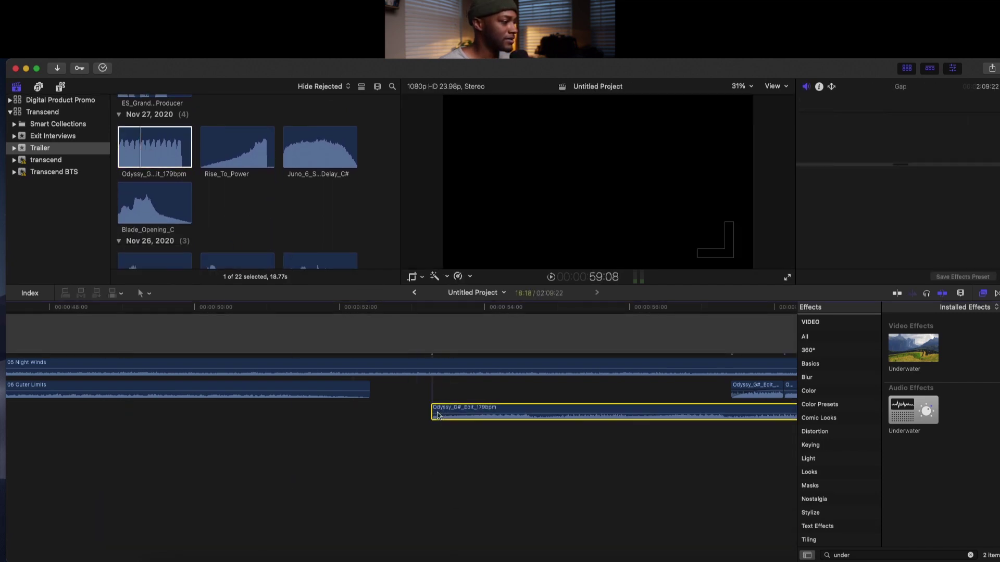
Play the start of the added Odyssy_G#_Edit_179bpm clip repeatedly to locate where its first sound segment ends
{"action": "left_click", "coordinate": [435, 435]}
{"action": "scroll", "coordinate": [435, 434], "scroll_direction": "right", "scroll_amount": 2}
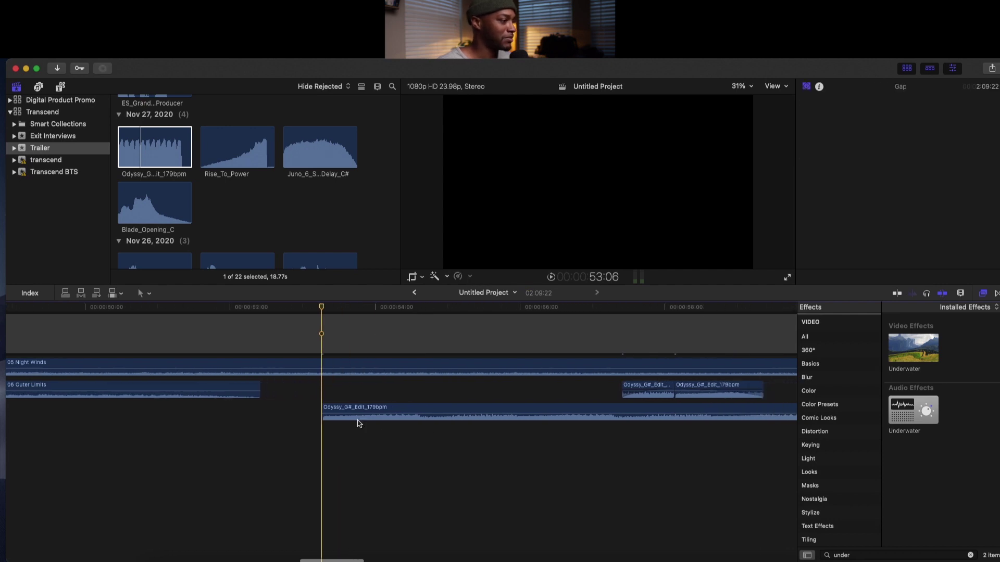
{"action": "key", "text": "space"}
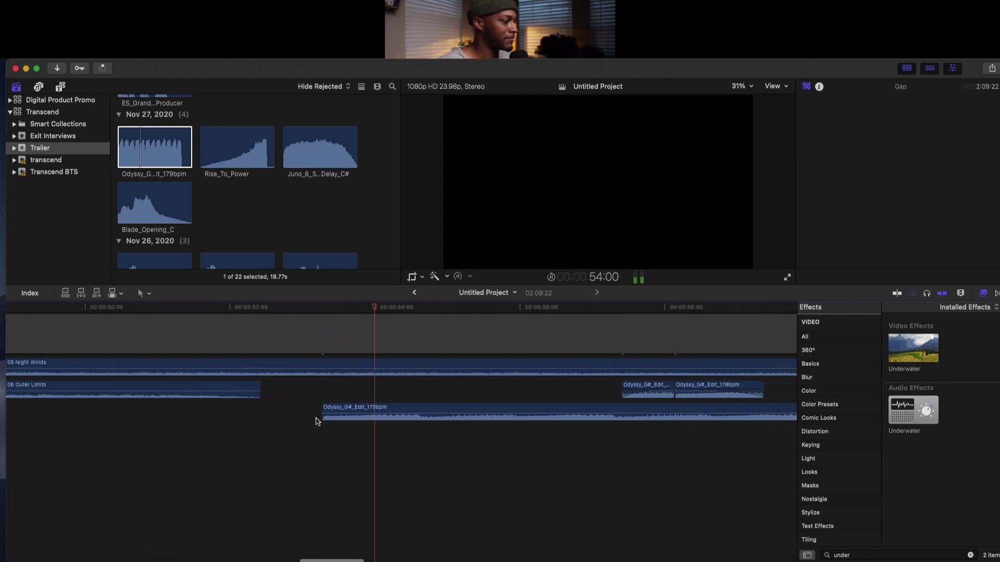
{"action": "left_click", "coordinate": [327, 415]}
{"action": "key", "text": "space"}
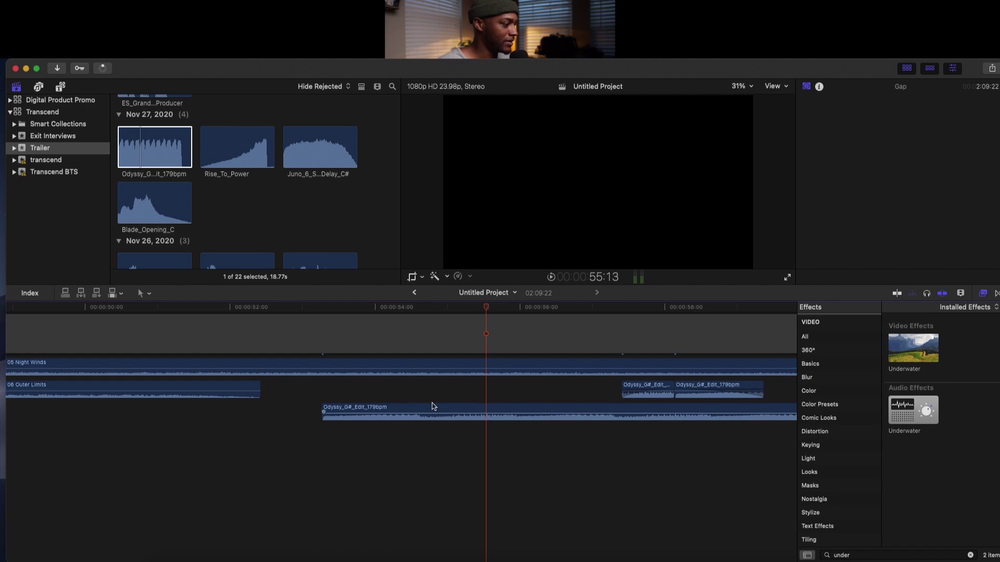
{"action": "left_click", "coordinate": [313, 395]}
{"action": "key", "text": "space"}
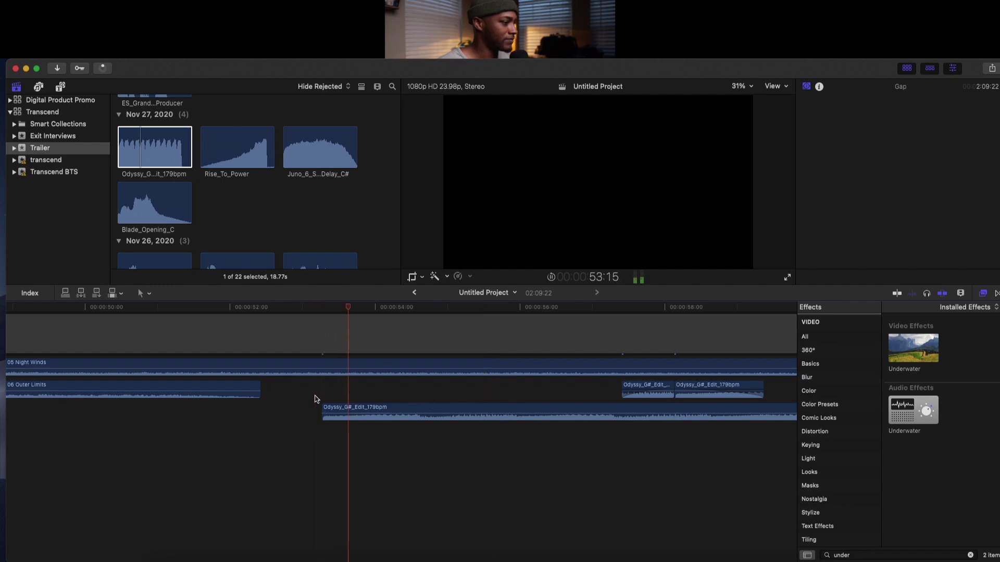
{"action": "key", "text": "space"}
Split the added Odyssy_G#_Edit_179bpm clip at the end of its first sound segment
{"action": "left_click", "coordinate": [440, 411]}
{"action": "key", "text": "r"}
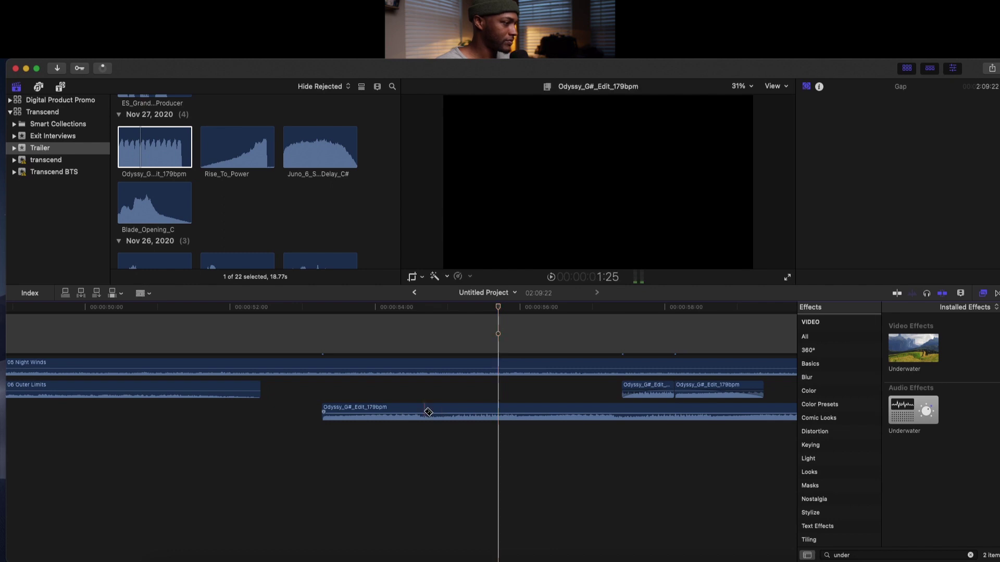
{"action": "left_click", "coordinate": [425, 412]}
{"action": "key", "text": "z"}
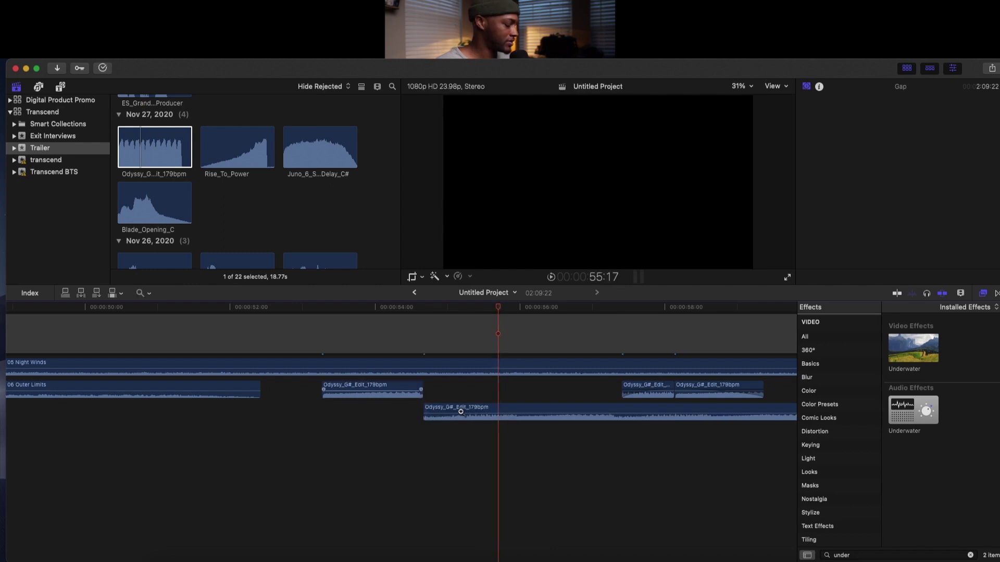
{"action": "key", "text": "a"}
Split the Odyssy_G#_Edit_179bpm clip again at 55:23, after its second segment, and delete the remainder
{"action": "left_click", "coordinate": [451, 412]}
{"action": "left_click", "coordinate": [303, 402]}
{"action": "key", "text": "space"}
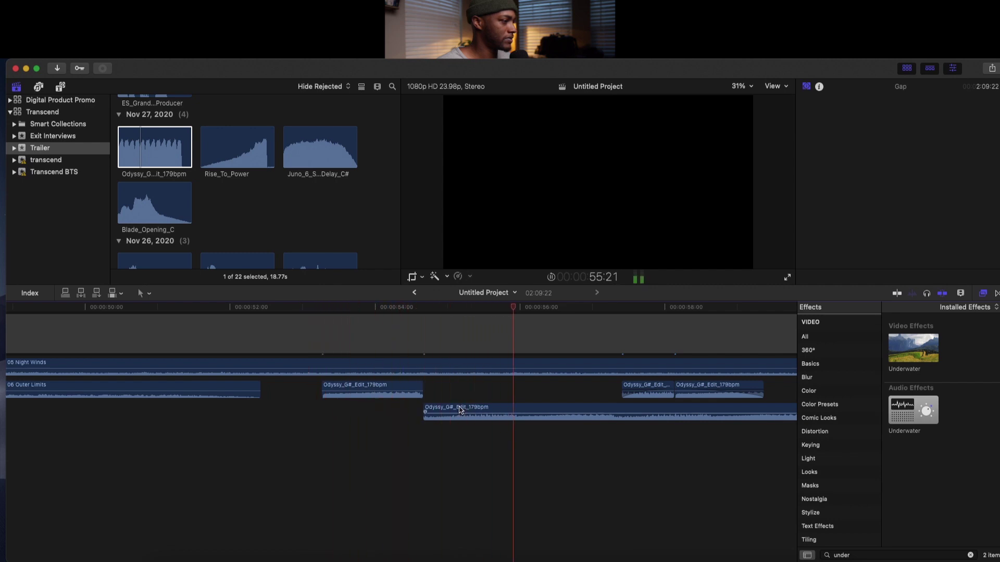
{"action": "left_click", "coordinate": [427, 399]}
{"action": "key", "text": "space"}
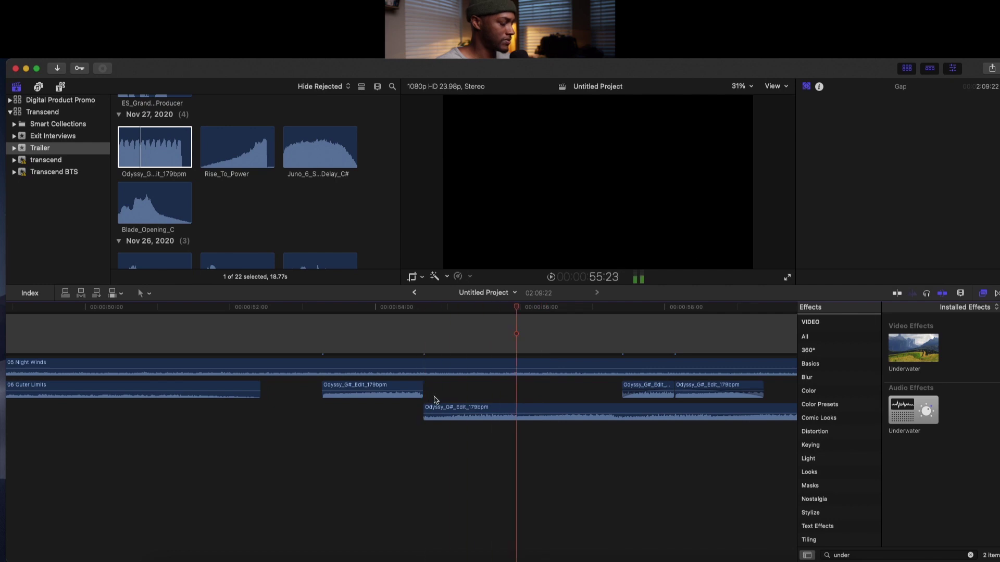
{"action": "key", "text": "super+b"}
{"action": "left_click", "coordinate": [541, 411]}
{"action": "key", "text": "Delete"}
Swap the two Odyssy_G# segments so that the second one leads directly into the first
{"action": "left_click_drag", "start_coordinate": [457, 389], "coordinate": [423, 392]}
{"action": "left_click", "coordinate": [364, 392]}
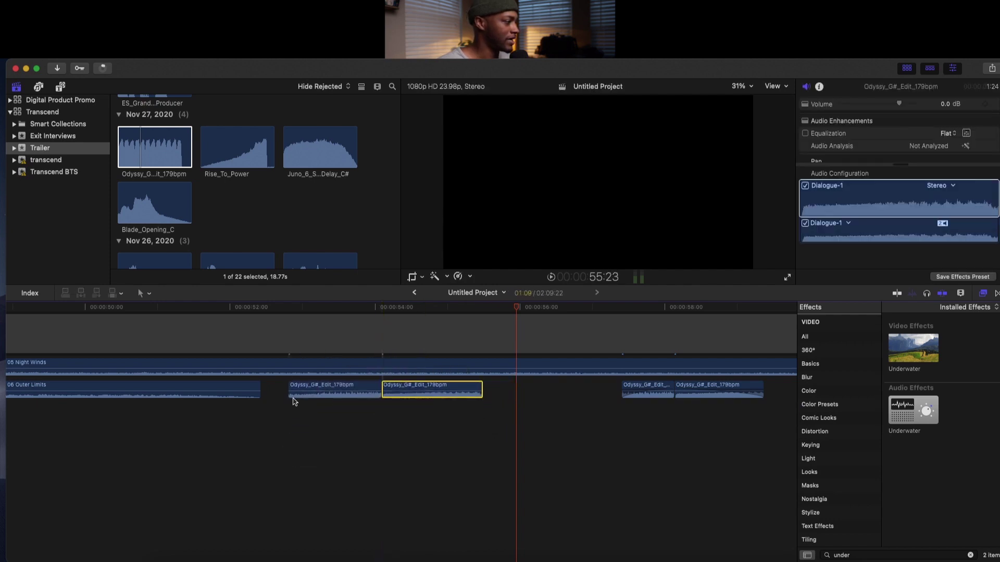
{"action": "left_click_drag", "start_coordinate": [347, 393], "coordinate": [368, 392]}
Play the rearranged Odyssy_G# pair from 52:17 to check how the two segments run together
{"action": "left_click", "coordinate": [281, 415]}
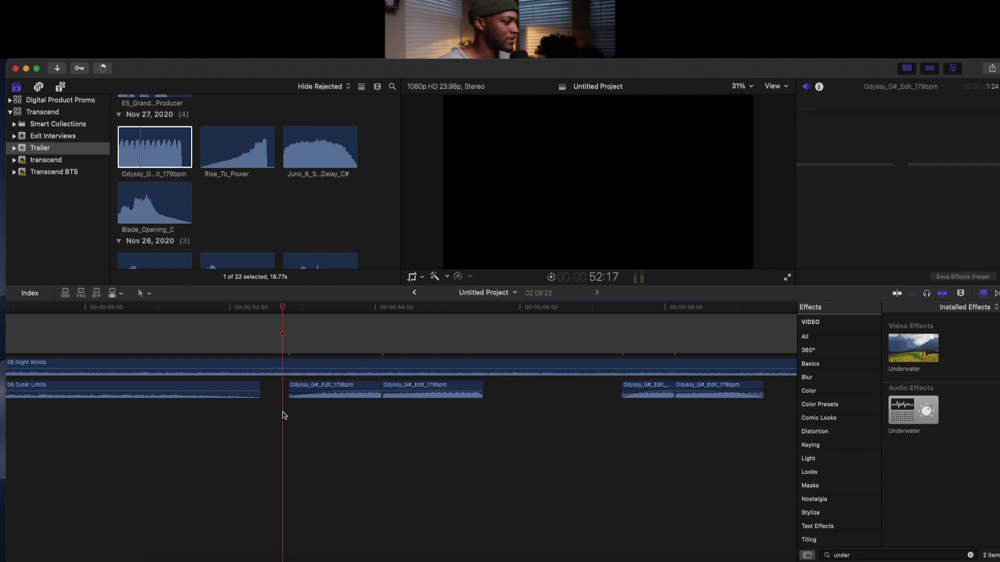
{"action": "key", "text": "space"}
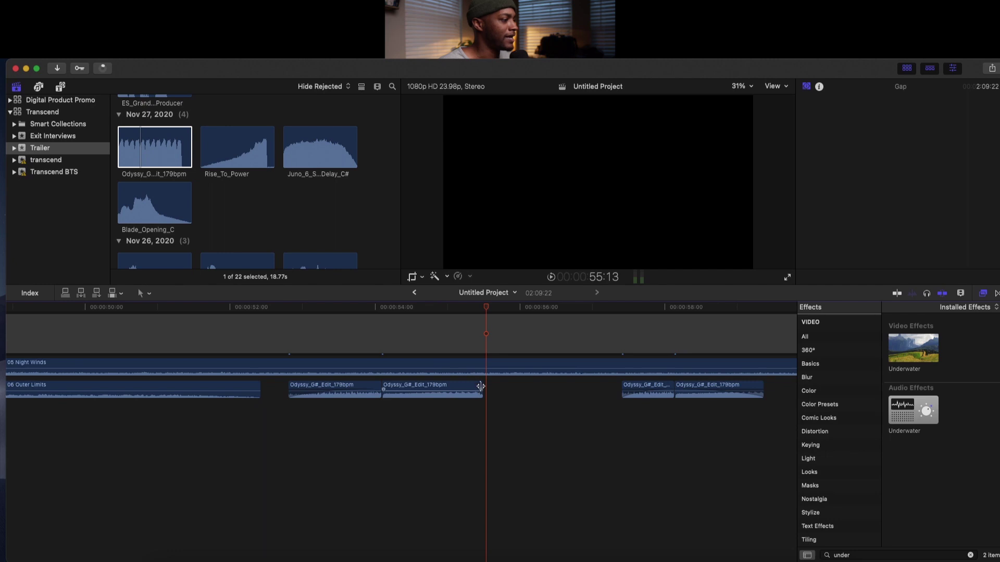
{"action": "left_click_drag", "start_coordinate": [480, 390], "coordinate": [443, 391]}
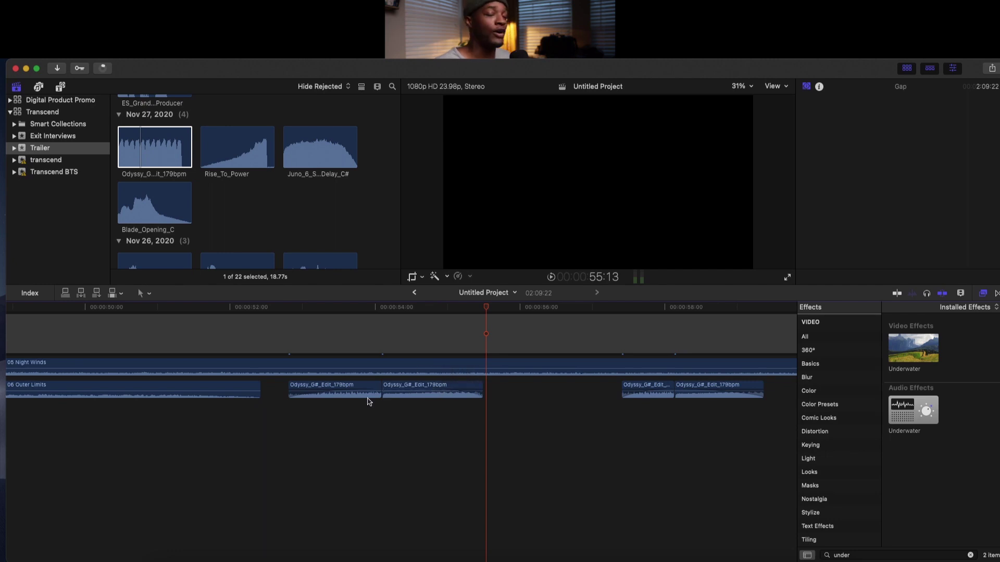
{"action": "scroll", "coordinate": [299, 401], "scroll_direction": "right", "scroll_amount": 1}
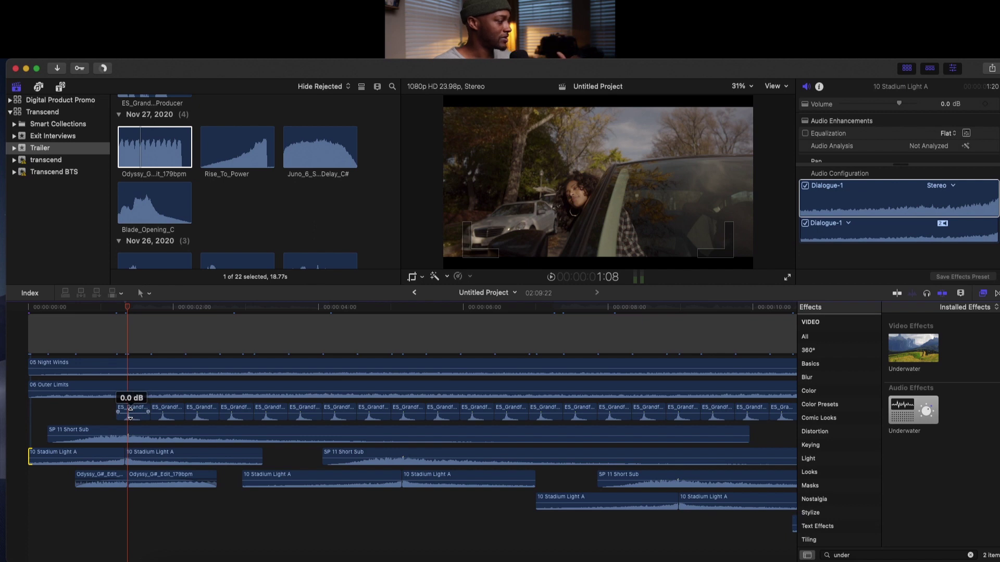
Play the opening from the start to hear the Odyssy_G# pair under the first 10 Stadium Light A impact
{"action": "scroll", "coordinate": [125, 417], "scroll_direction": "up", "scroll_amount": 2}
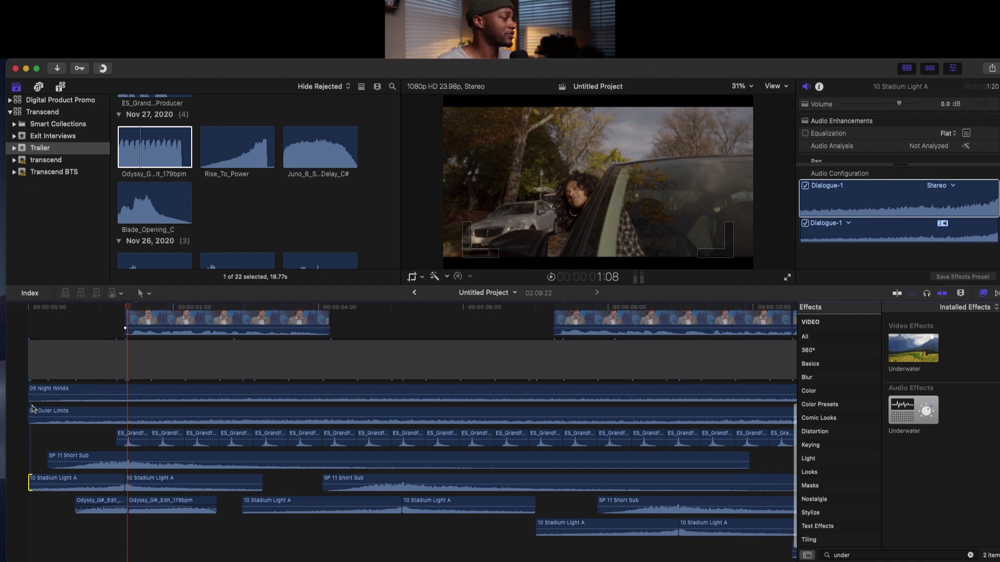
{"action": "left_click_drag", "start_coordinate": [39, 310], "coordinate": [5, 311]}
{"action": "key", "text": "space"}
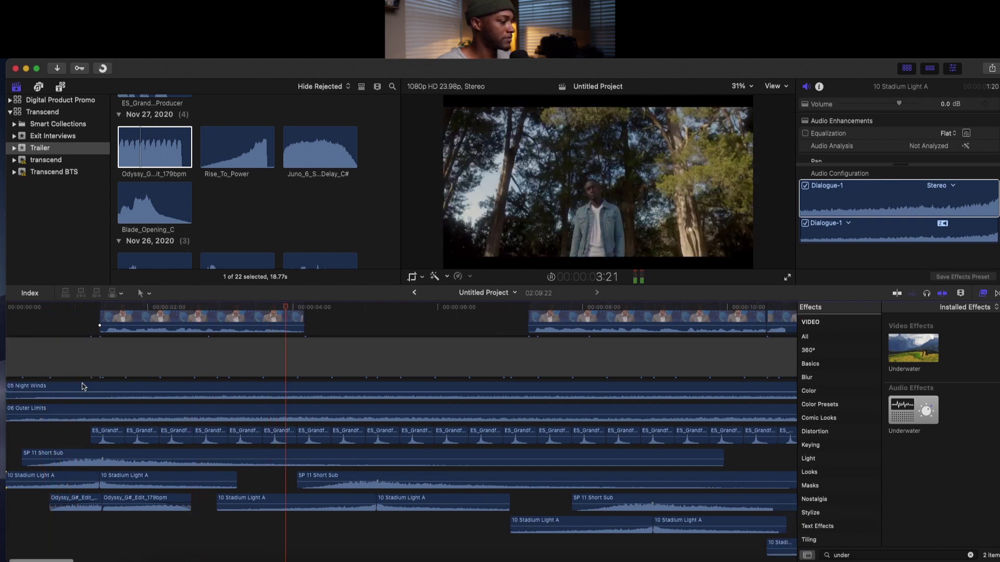
{"action": "scroll", "coordinate": [156, 396], "scroll_direction": "right", "scroll_amount": 2}
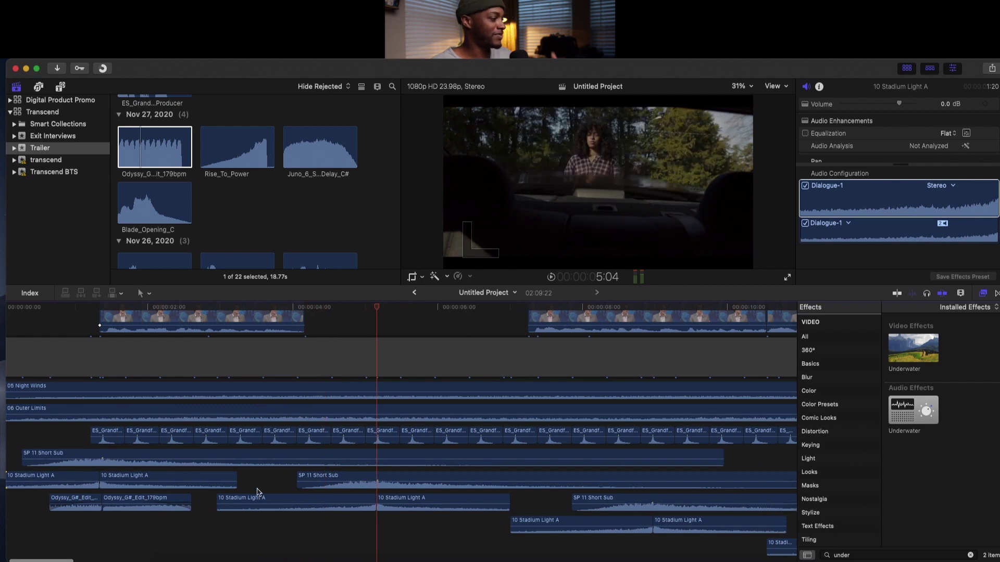
Duplicate the opening Odyssy_G# pair, align its joint with the second 10 Stadium Light A impact at 5:04, and play from the start
{"action": "left_click_drag", "start_coordinate": [138, 523], "coordinate": [75, 498]}
{"action": "key", "text": "super+c"}
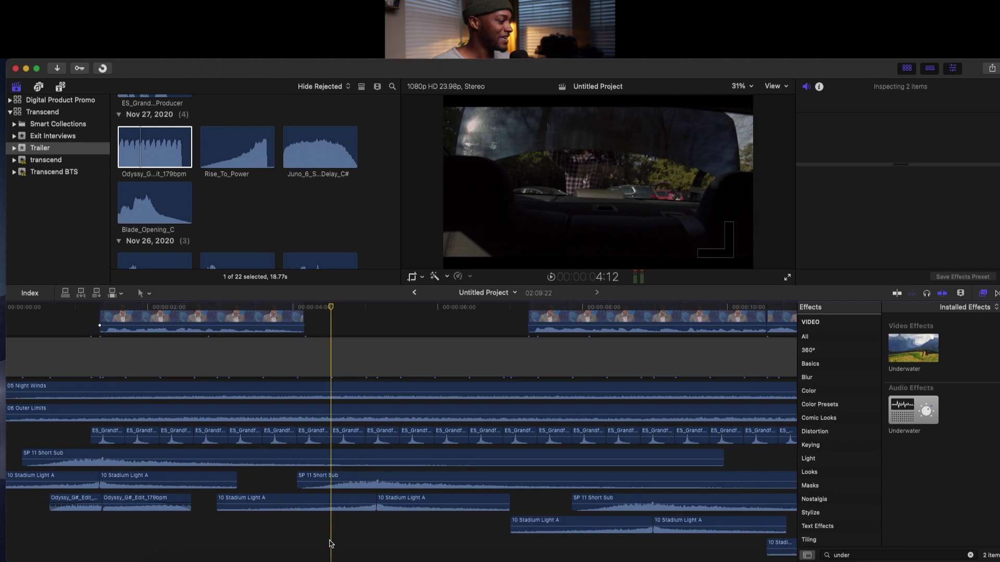
{"action": "key", "text": "super+v"}
{"action": "left_click_drag", "start_coordinate": [443, 519], "coordinate": [391, 508]}
{"action": "left_click", "coordinate": [21, 501]}
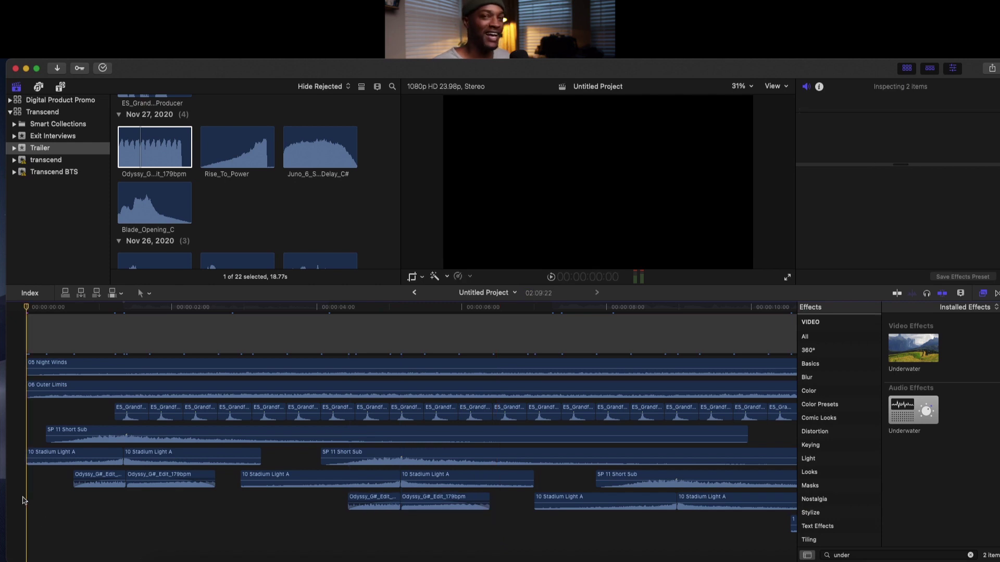
{"action": "key", "text": "space"}
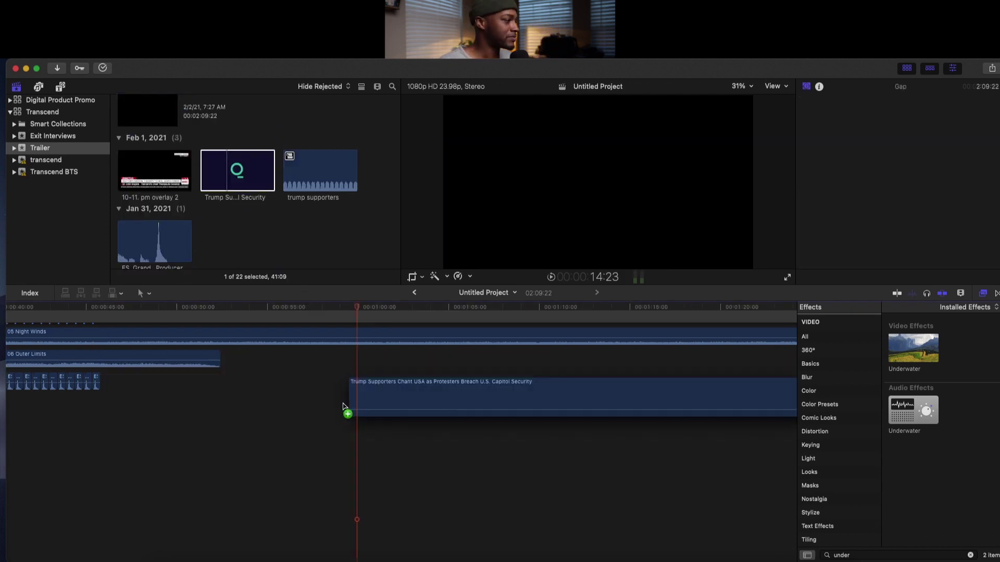
Place the Trump Supporters Chant USA video clip above 05 Night Winds just before the one-minute mark and play it
{"action": "left_click_drag", "start_coordinate": [346, 413], "coordinate": [345, 346]}
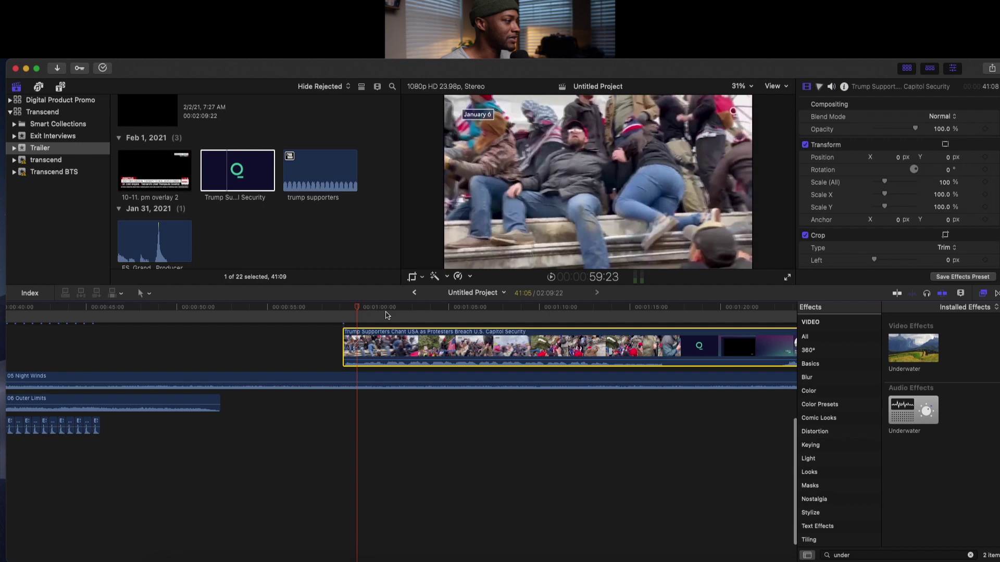
{"action": "left_click", "coordinate": [384, 316]}
{"action": "left_click", "coordinate": [359, 307]}
{"action": "key", "text": "space"}
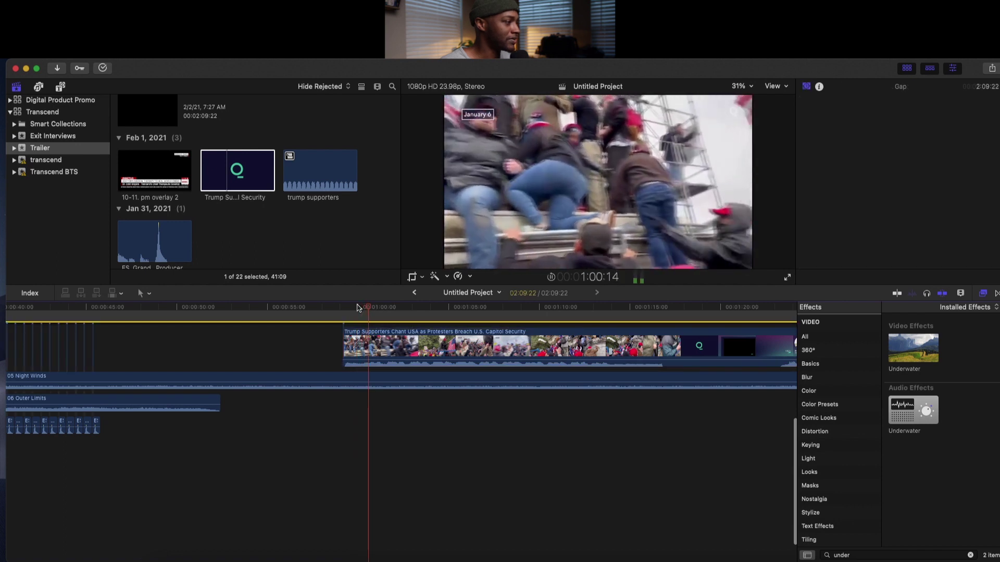
Trim the start of the Trump Supporters Chant USA clip, split it at 1:02:16, and remove everything after the split
{"action": "key", "text": "space"}
{"action": "left_click", "coordinate": [342, 307]}
{"action": "key", "text": "space"}
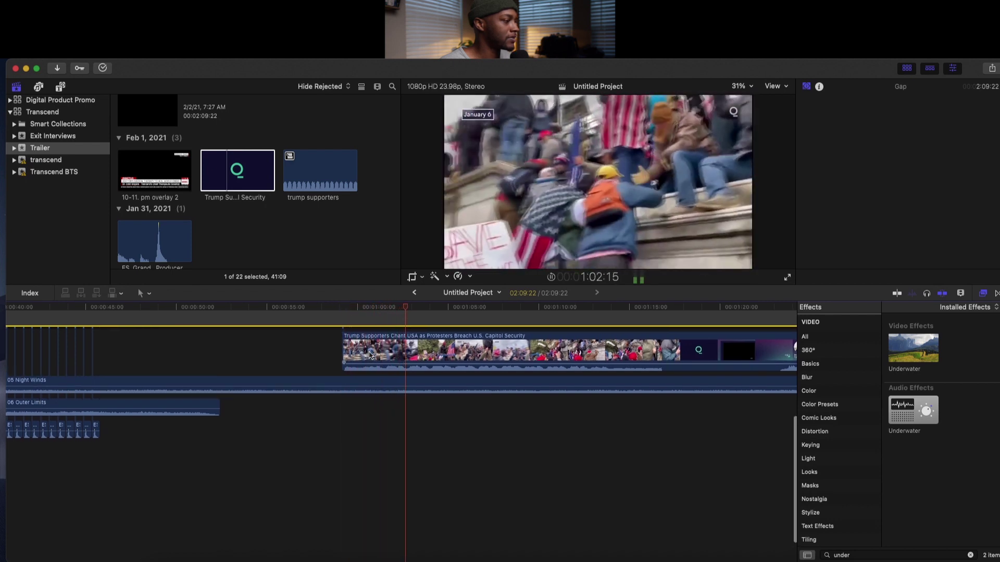
{"action": "left_click_drag", "start_coordinate": [344, 354], "coordinate": [386, 356]}
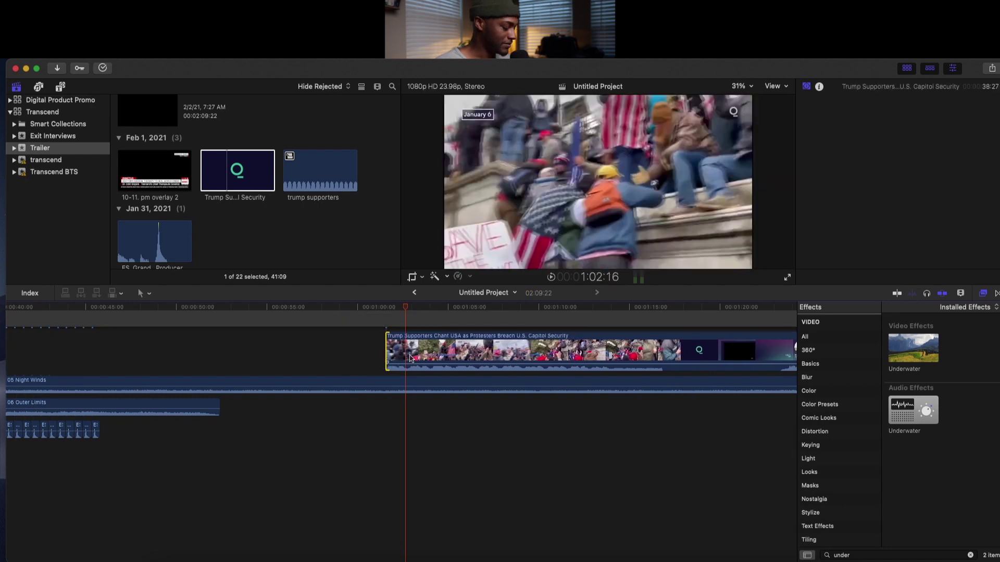
{"action": "left_click", "coordinate": [410, 357]}
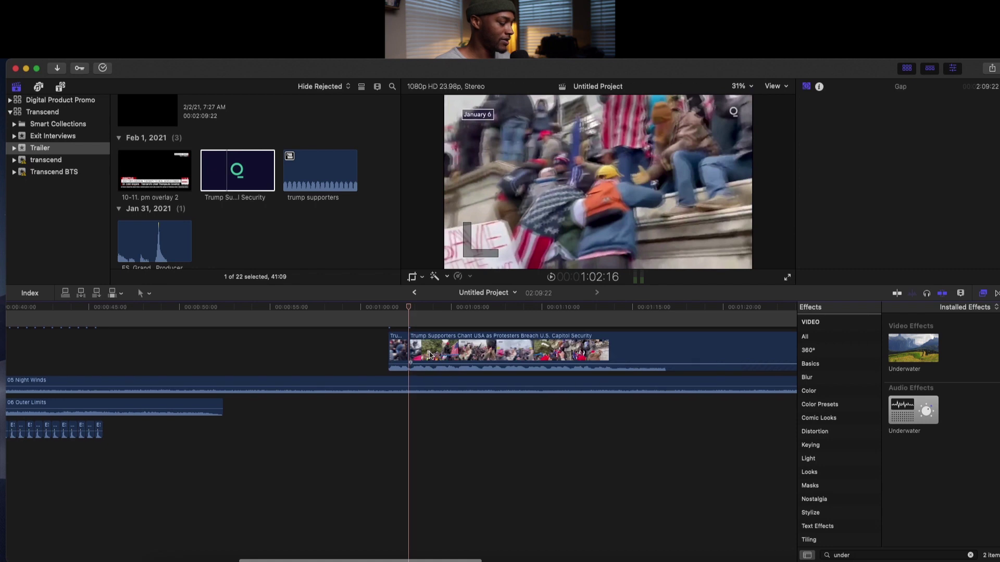
{"action": "key", "text": "alt+bracketright"}
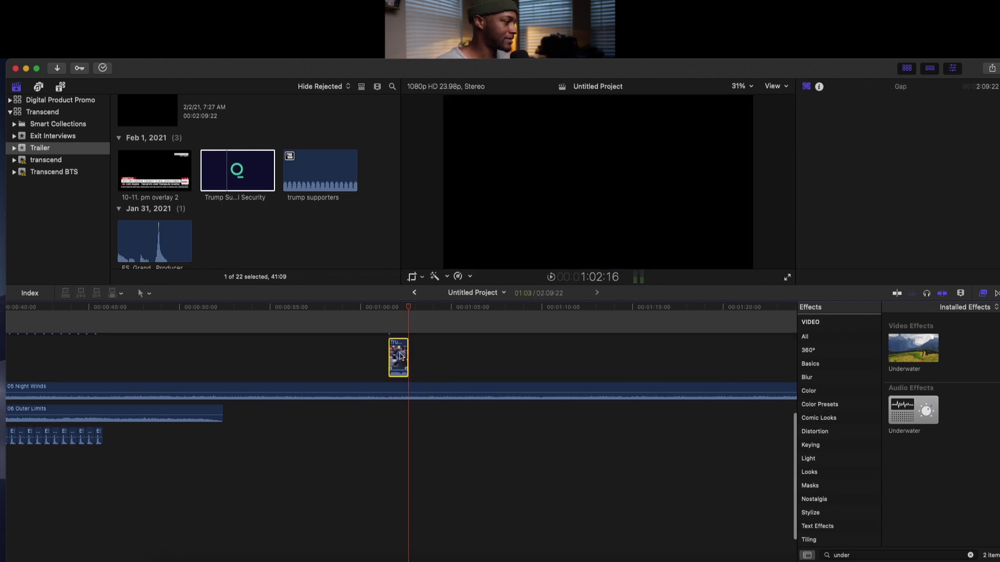
Detach the audio from the shortened Trump Supporters clip and delete its video portion
{"action": "right_click", "coordinate": [402, 356]}
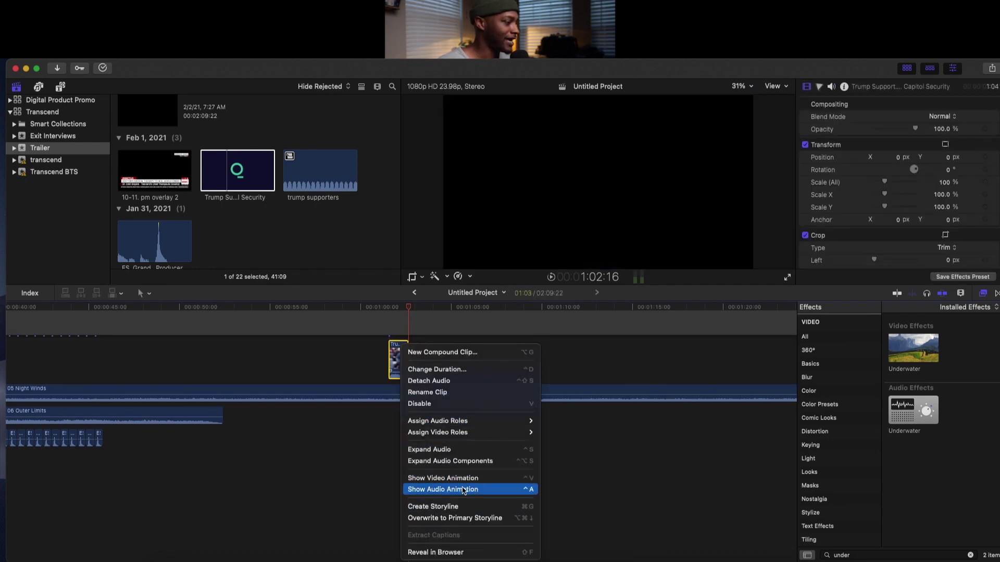
{"action": "left_click", "coordinate": [421, 381]}
{"action": "left_click", "coordinate": [404, 364]}
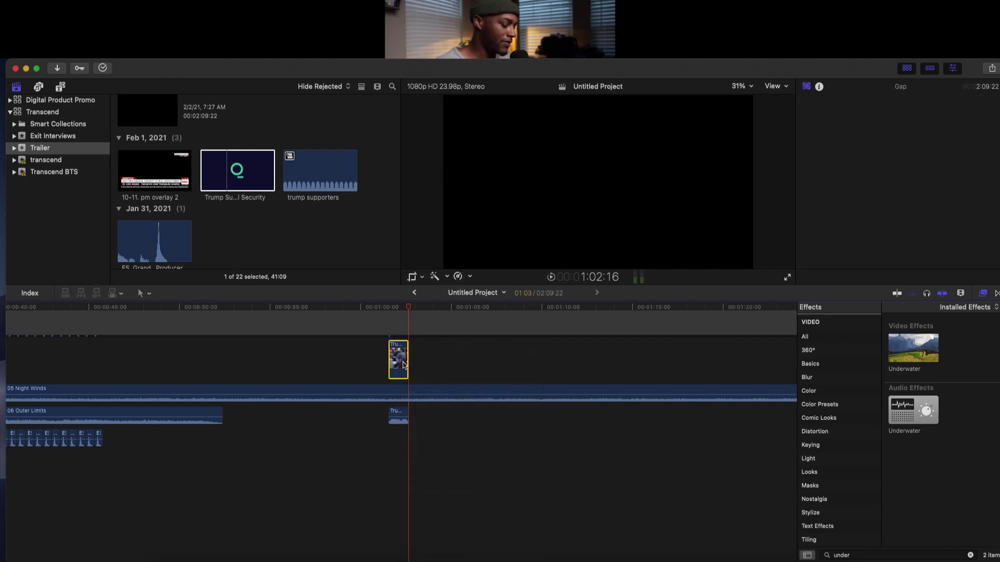
{"action": "key", "text": "Delete"}
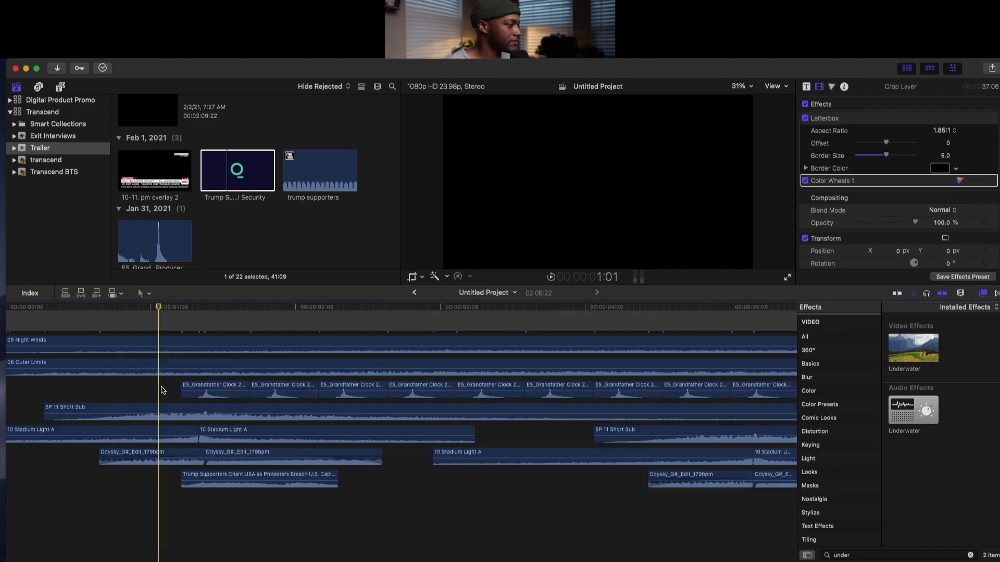
Play the opening with the Trump Supporters chant audio enabled, disable it to compare the mix, and re-enable it
{"action": "key", "text": "space"}
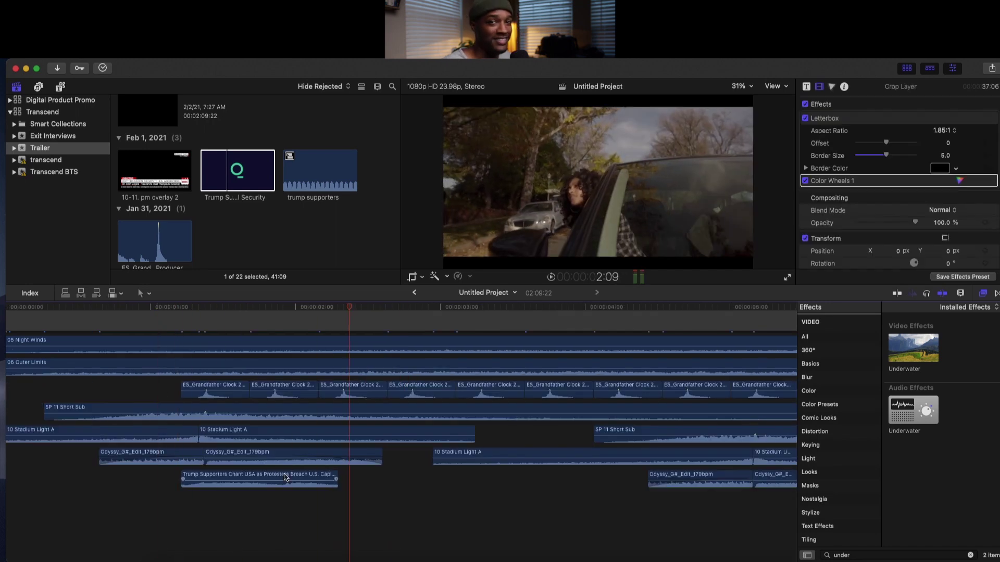
{"action": "left_click", "coordinate": [138, 486]}
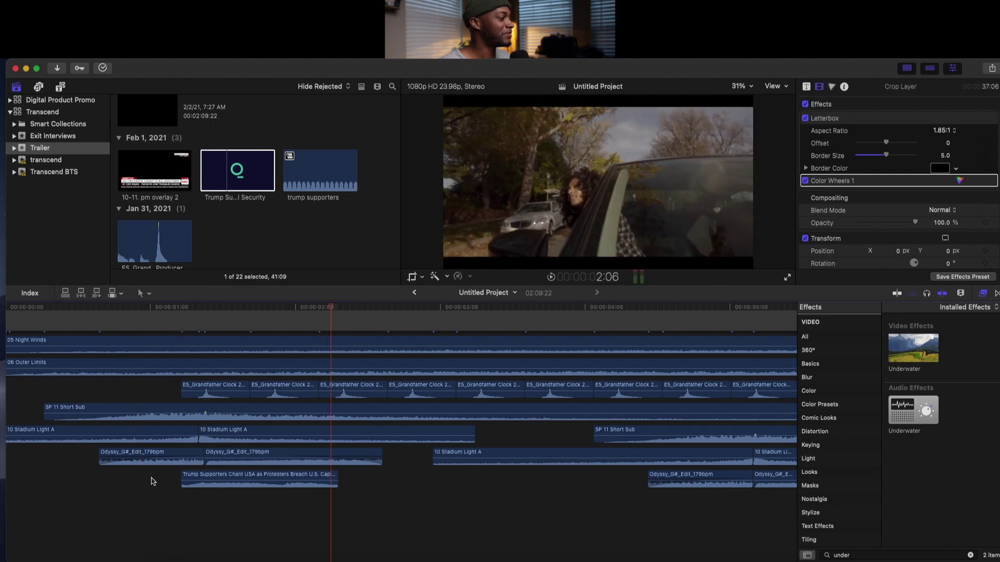
{"action": "left_click", "coordinate": [181, 486]}
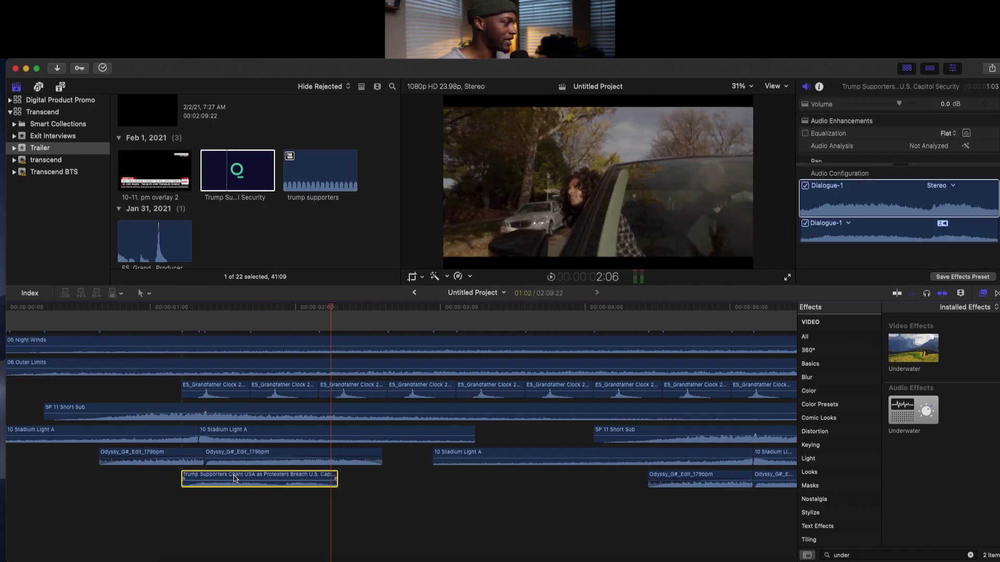
{"action": "key", "text": "v"}
{"action": "left_click", "coordinate": [138, 486]}
{"action": "key", "text": "space"}
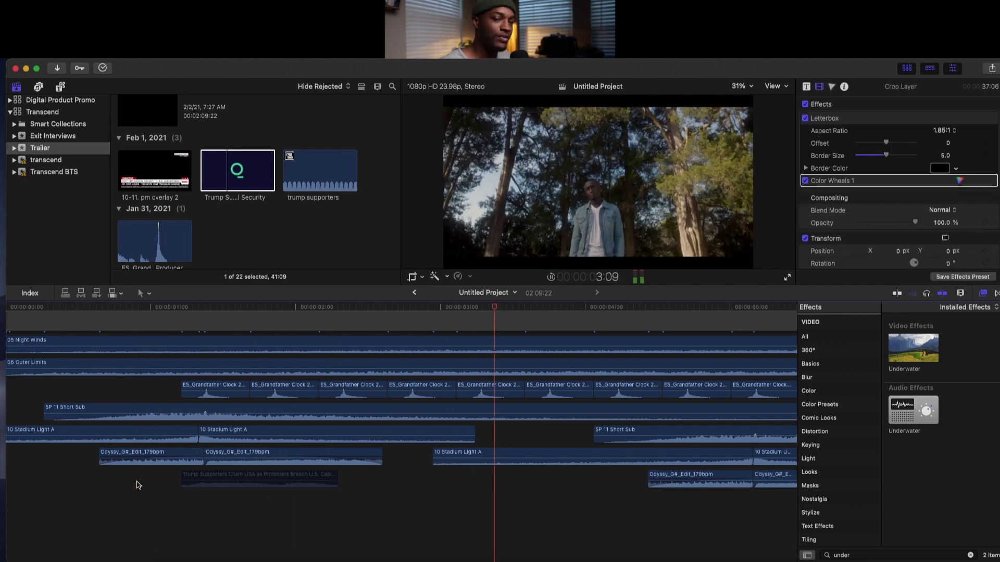
{"action": "left_click", "coordinate": [248, 472]}
{"action": "key", "text": "v"}
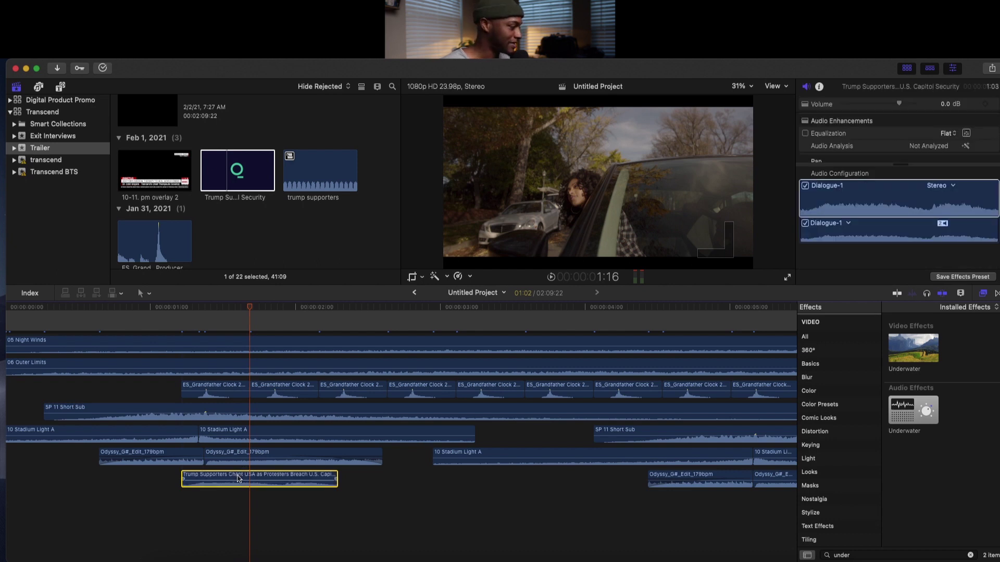
Slow the opening Trump Supporters chant audio to a custom speed of 72%
{"action": "right_click", "coordinate": [238, 478]}
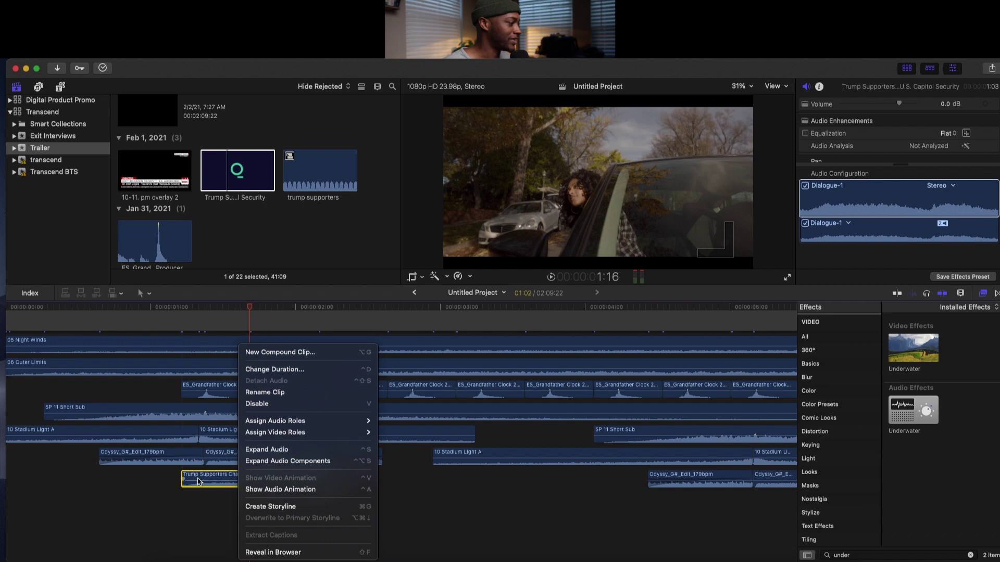
{"action": "left_click", "coordinate": [198, 476]}
{"action": "left_click", "coordinate": [218, 54]}
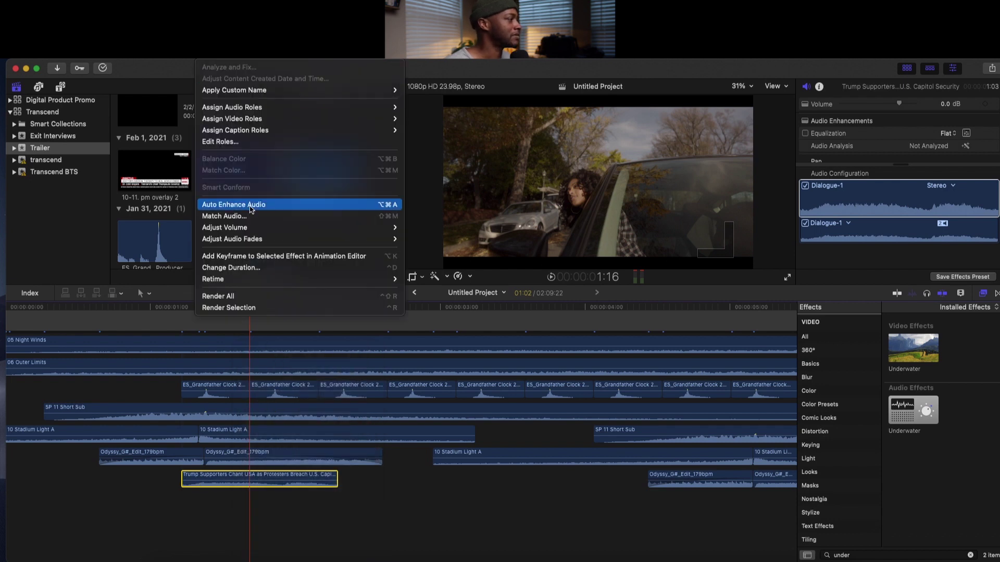
{"action": "mouse_move", "coordinate": [307, 280]}
{"action": "mouse_move", "coordinate": [455, 296]}
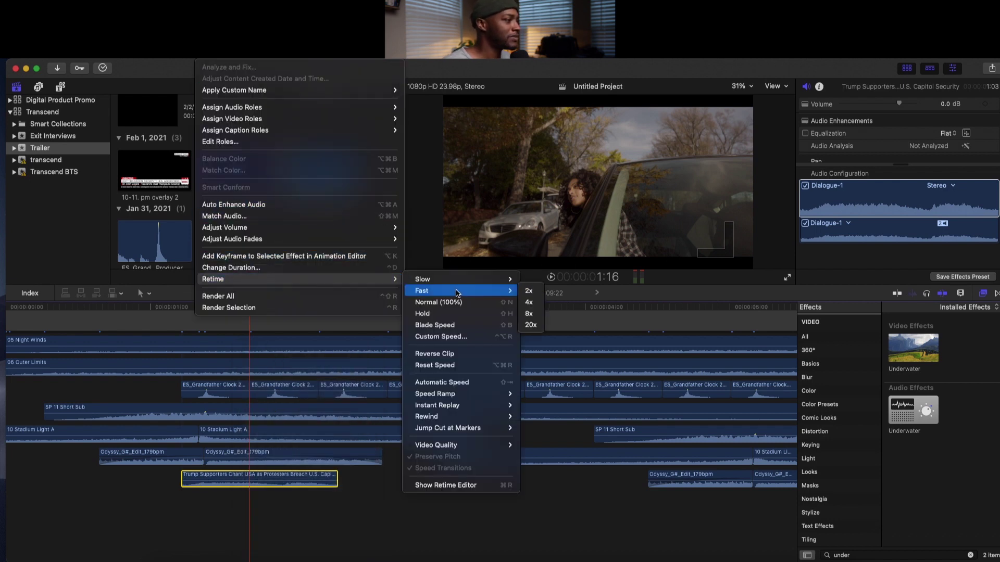
{"action": "left_click", "coordinate": [447, 337]}
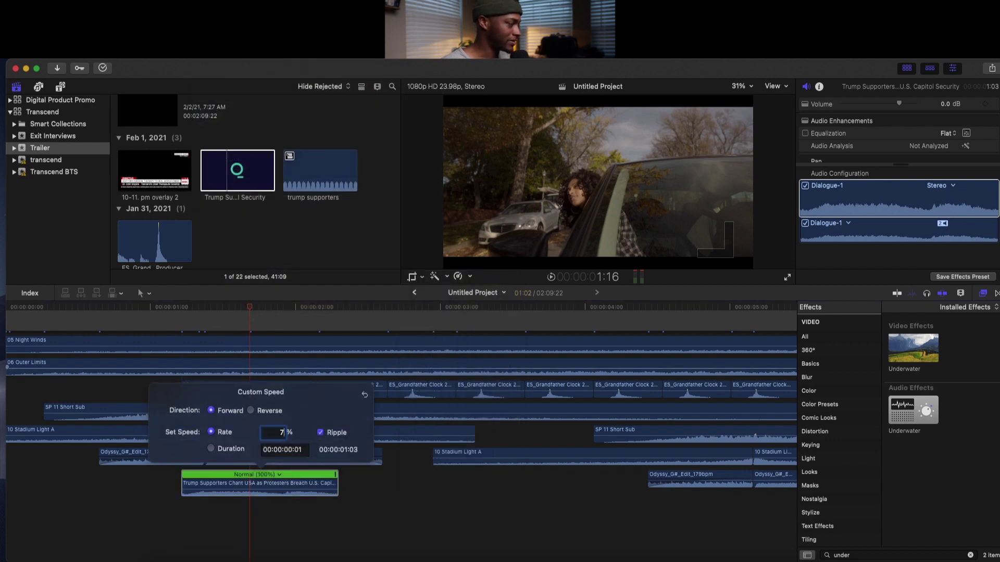
{"action": "type", "text": "72"}
{"action": "key", "text": "Return"}
{"action": "left_click", "coordinate": [233, 512]}
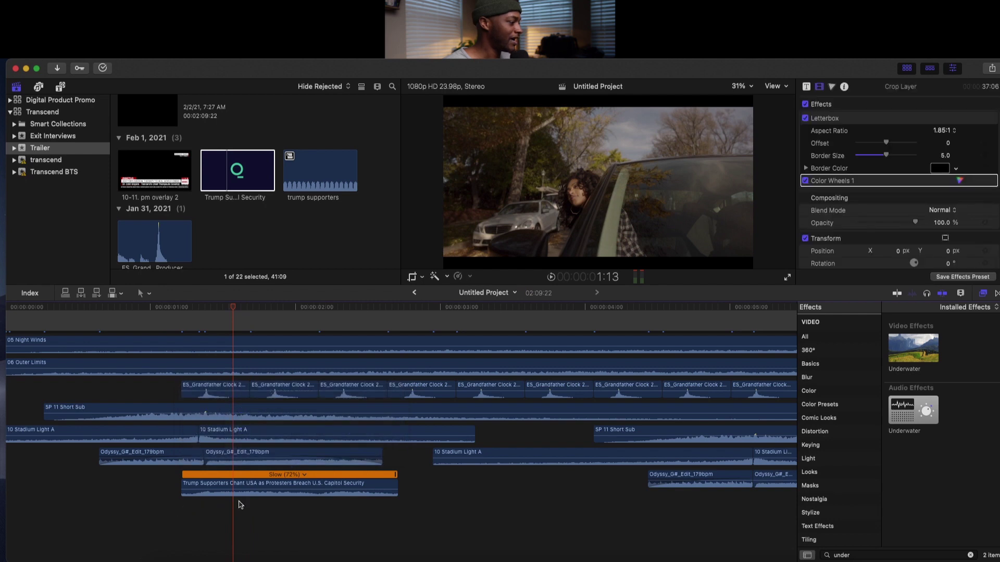
Play the opening from 0:22 to hear the slowed chant with the clock ticks and impacts
{"action": "left_click", "coordinate": [207, 504]}
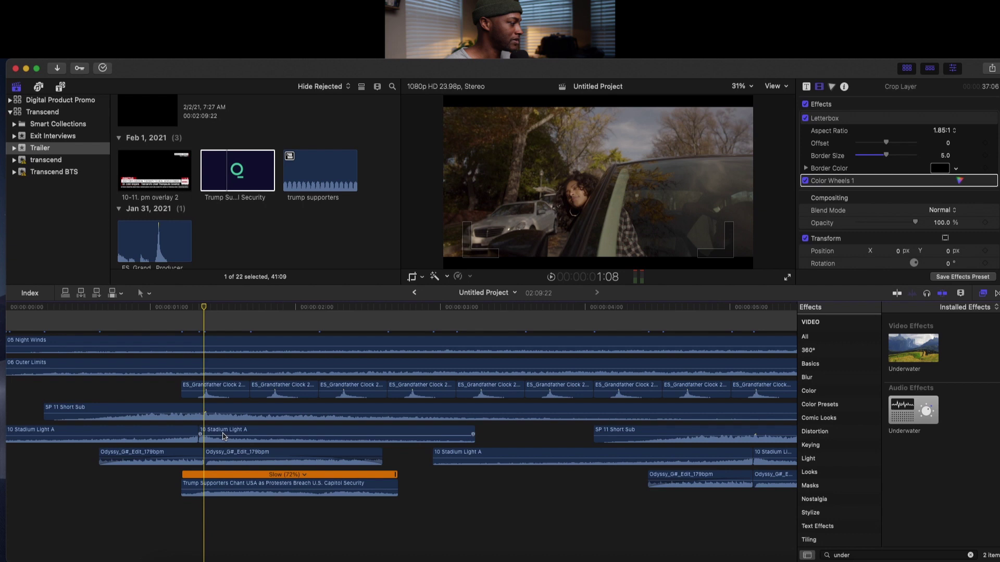
{"action": "scroll", "coordinate": [209, 487], "scroll_direction": "right", "scroll_amount": 2}
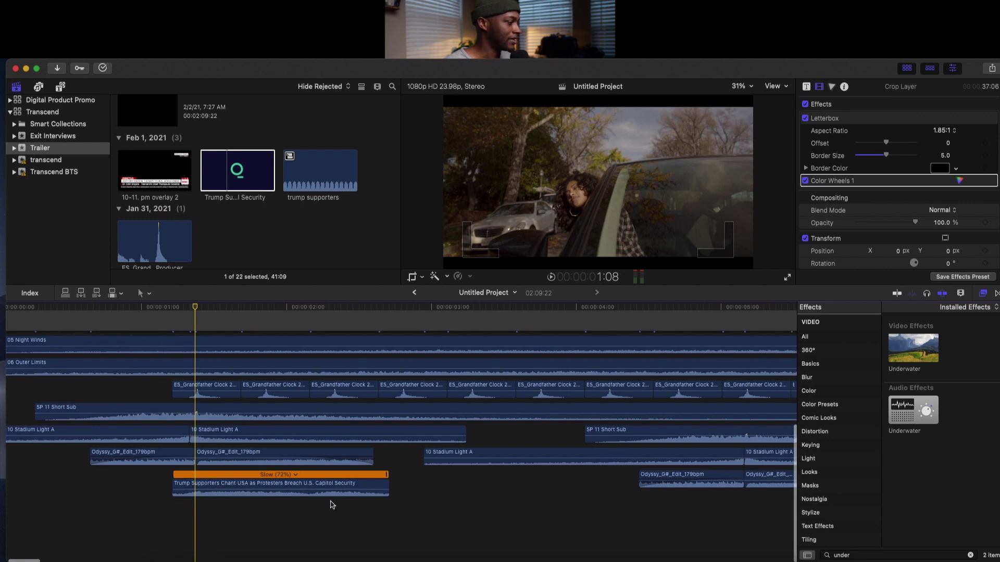
{"action": "left_click", "coordinate": [331, 503]}
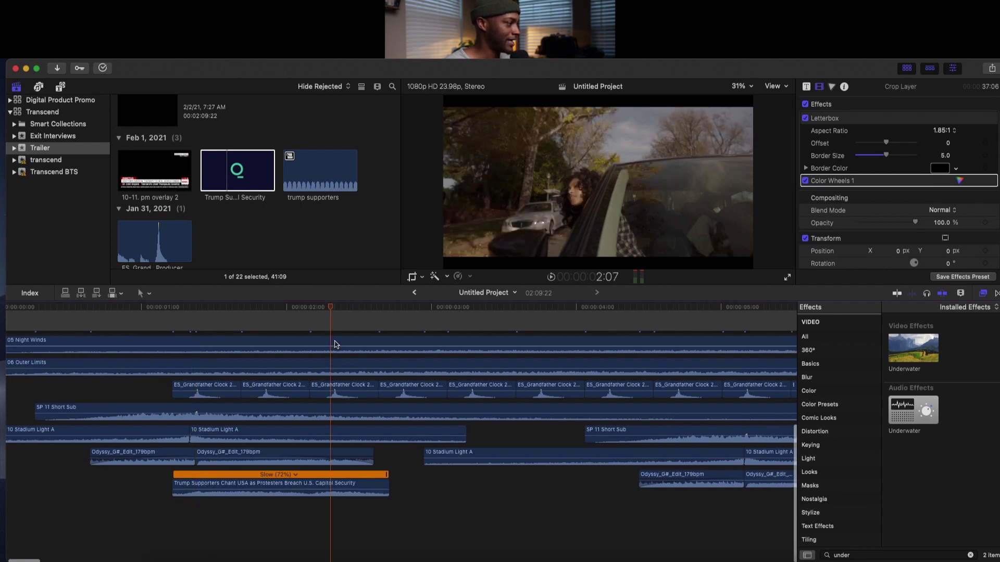
{"action": "left_click_drag", "start_coordinate": [335, 312], "coordinate": [153, 311]}
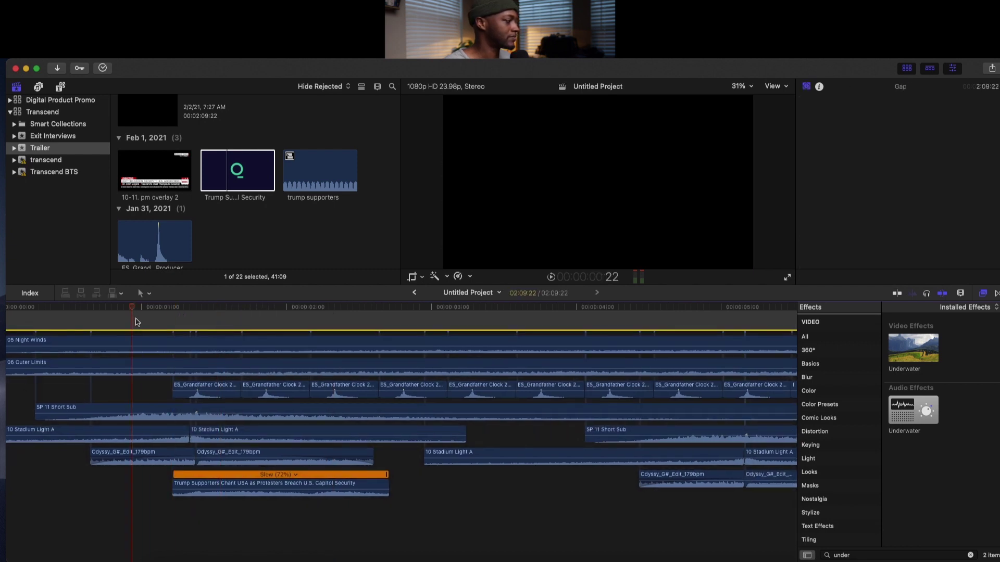
{"action": "key", "text": "space"}
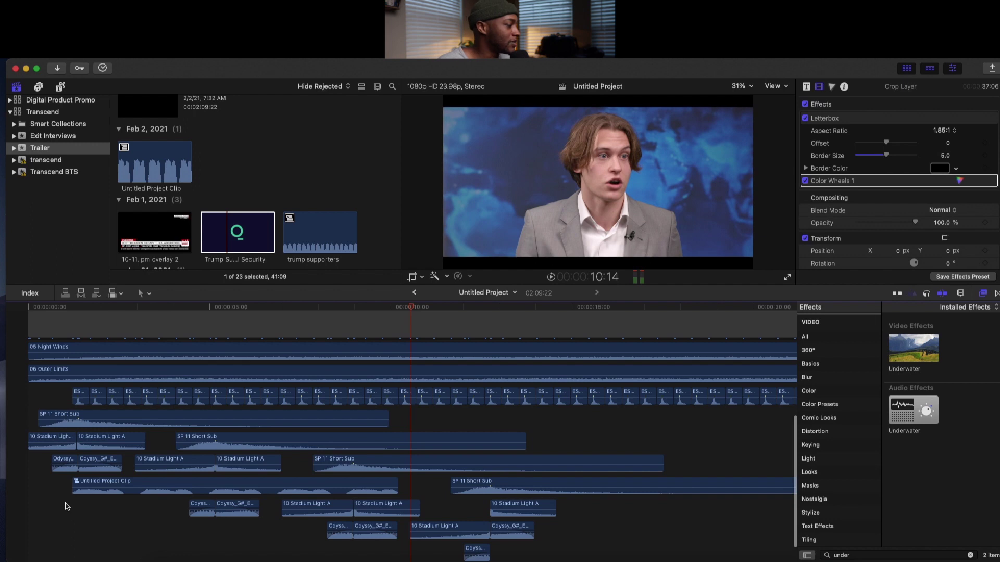
Try moving the Untitled Project Clip compound to a lower lane, undo the move, and play from its start at 1:05
{"action": "left_click_drag", "start_coordinate": [191, 484], "coordinate": [191, 538]}
{"action": "key", "text": "super+z"}
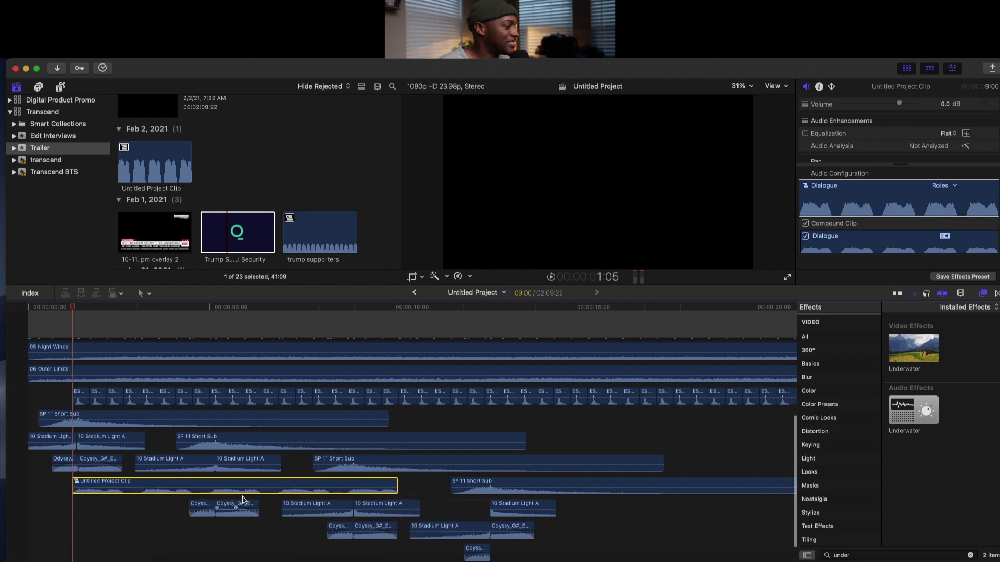
{"action": "key", "text": "space"}
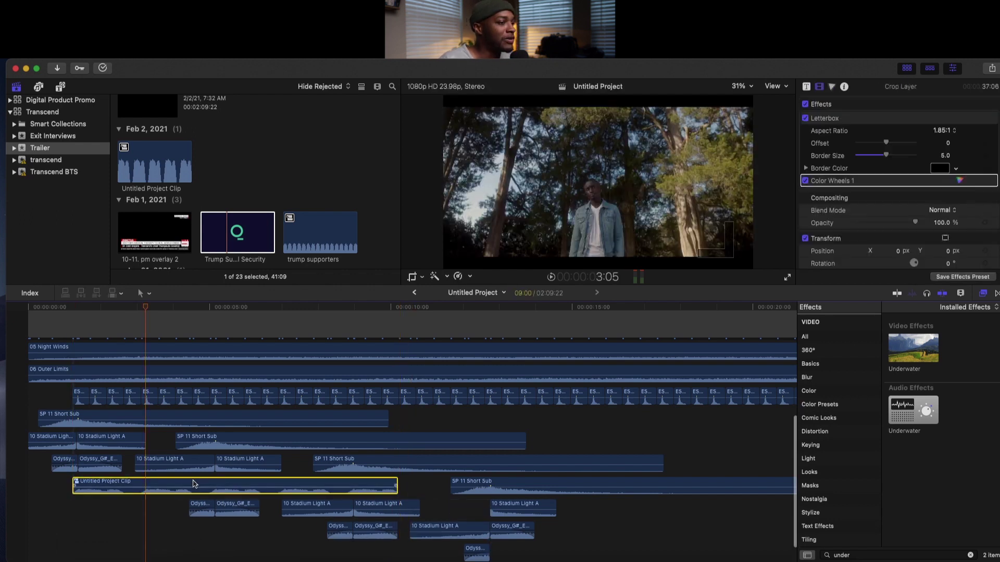
{"action": "key", "text": "space"}
{"action": "key", "text": "Up"}
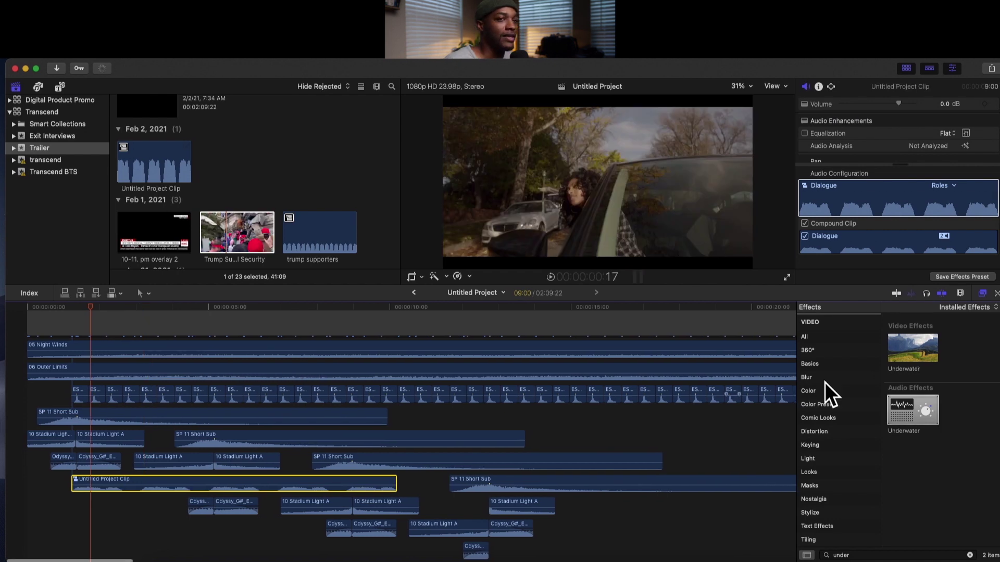
Apply the Underwater audio effect to the Untitled Project Clip compound and play the opening from 1:08
{"action": "left_click", "coordinate": [898, 346]}
{"action": "left_click", "coordinate": [915, 412]}
{"action": "left_click_drag", "start_coordinate": [917, 413], "coordinate": [299, 486]}
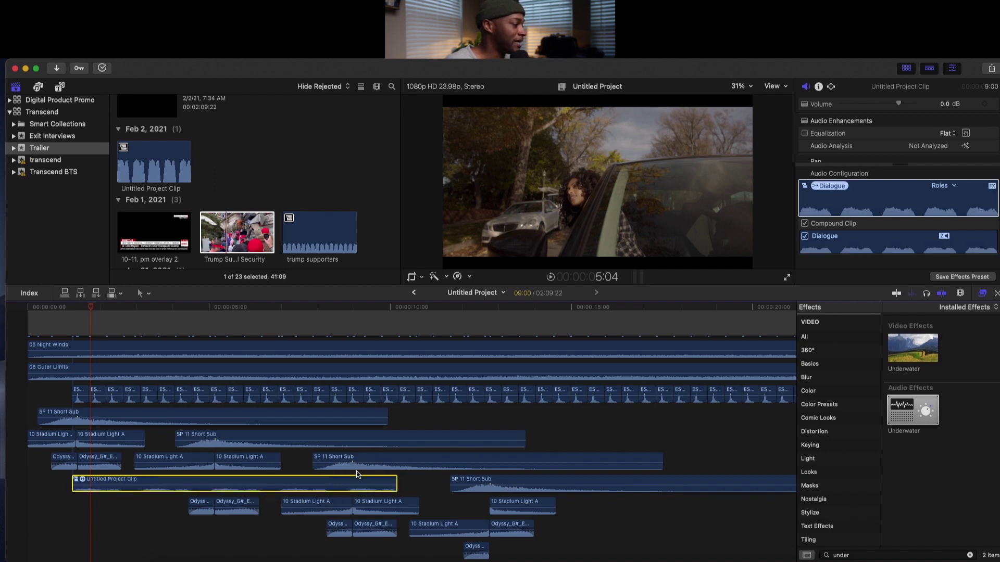
{"action": "left_click", "coordinate": [77, 501]}
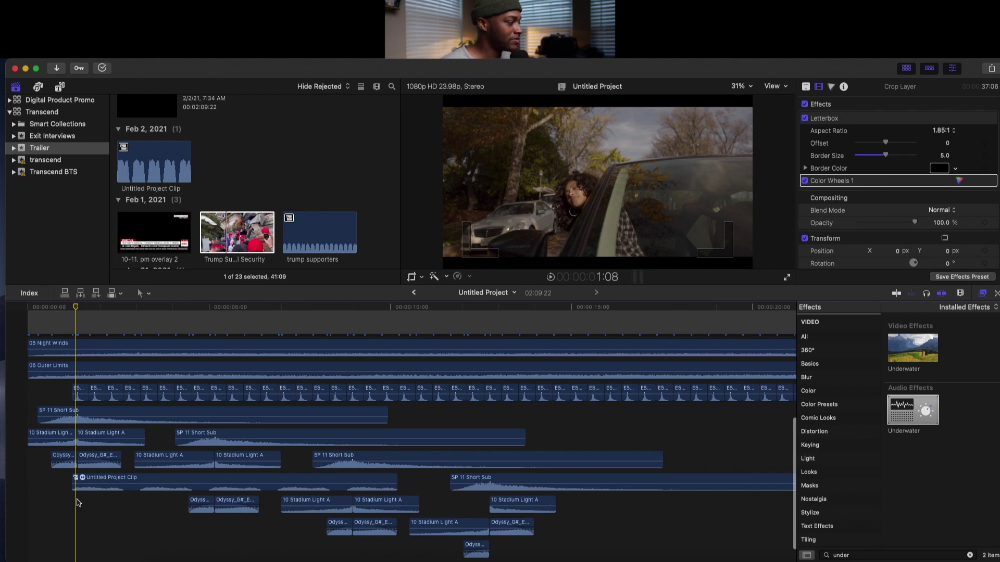
{"action": "key", "text": "space"}
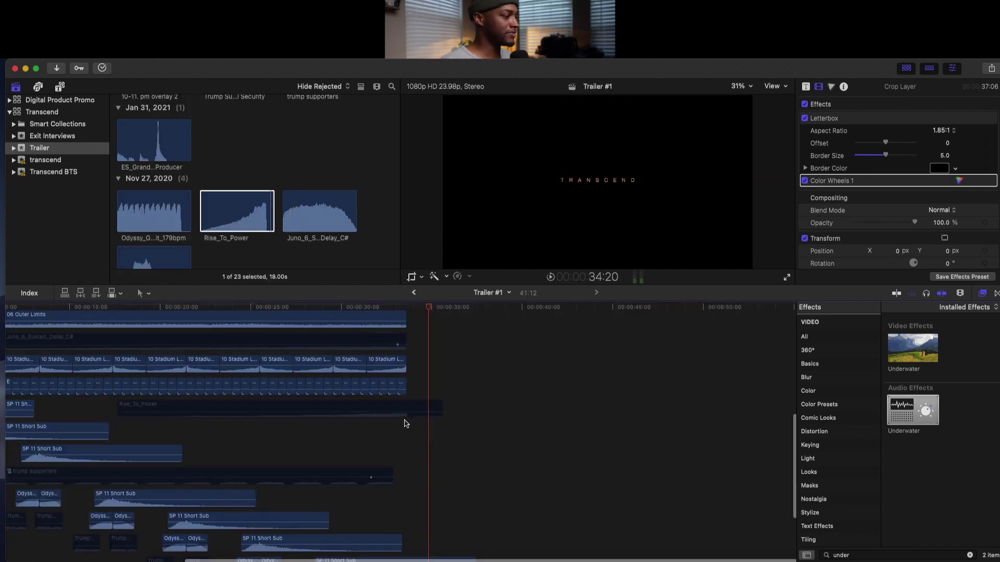
Enable the Rise_To_Power clip in the Trailer #1 project and play the build-up leading to the TRANSCEND title
{"action": "left_click_drag", "start_coordinate": [404, 408], "coordinate": [394, 411]}
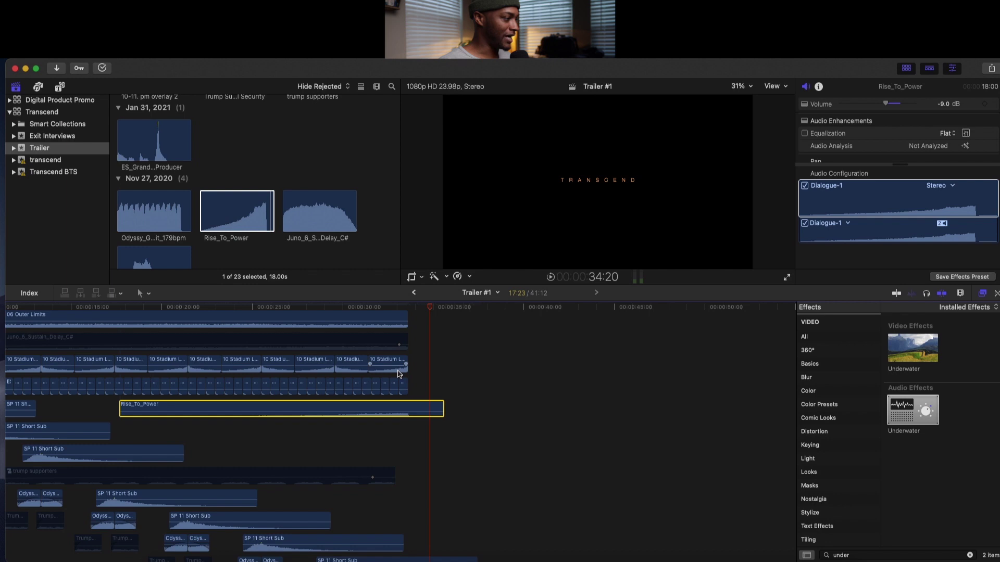
{"action": "scroll", "coordinate": [403, 372], "scroll_direction": "down", "scroll_amount": 3}
{"action": "left_click_drag", "start_coordinate": [373, 329], "coordinate": [373, 330]}
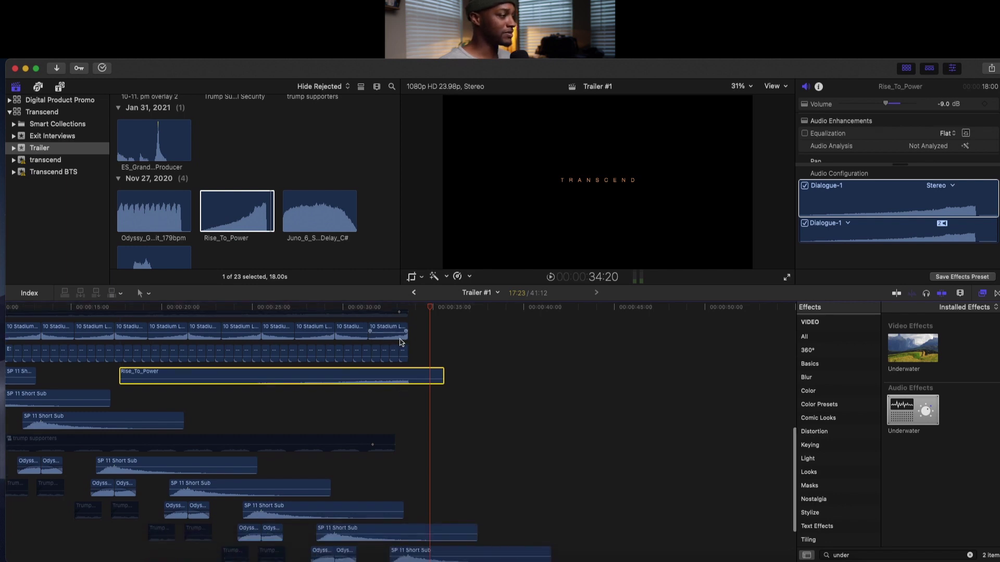
{"action": "scroll", "coordinate": [386, 373], "scroll_direction": "down", "scroll_amount": 1}
{"action": "scroll", "coordinate": [386, 373], "scroll_direction": "left", "scroll_amount": 1}
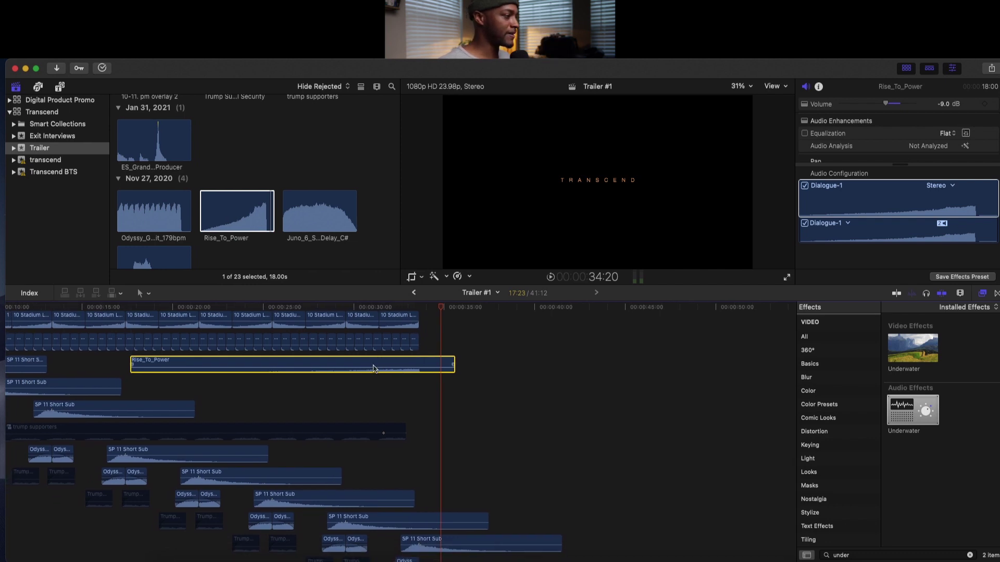
{"action": "left_click", "coordinate": [368, 386]}
{"action": "key", "text": "space"}
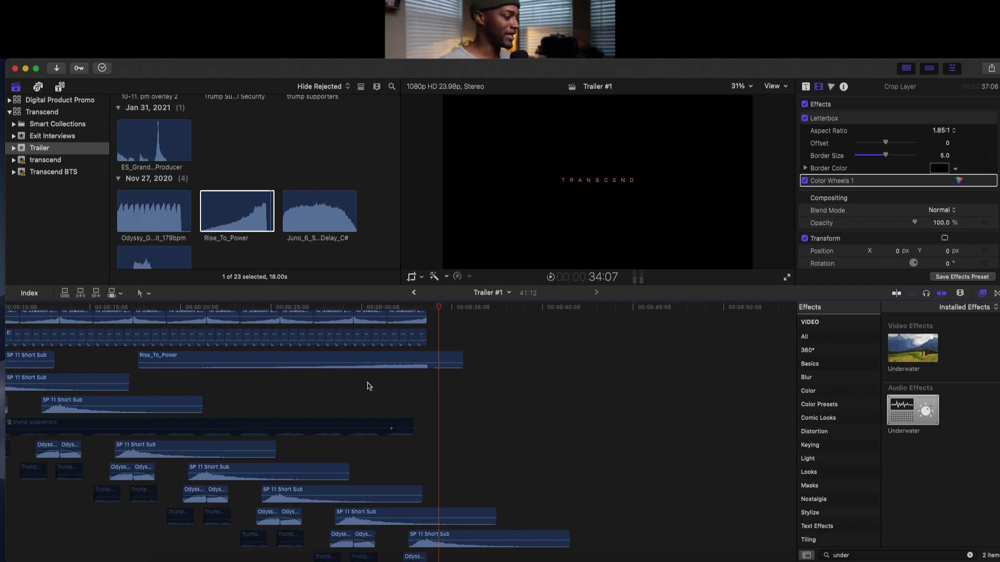
{"action": "scroll", "coordinate": [368, 386], "scroll_direction": "down", "scroll_amount": 4}
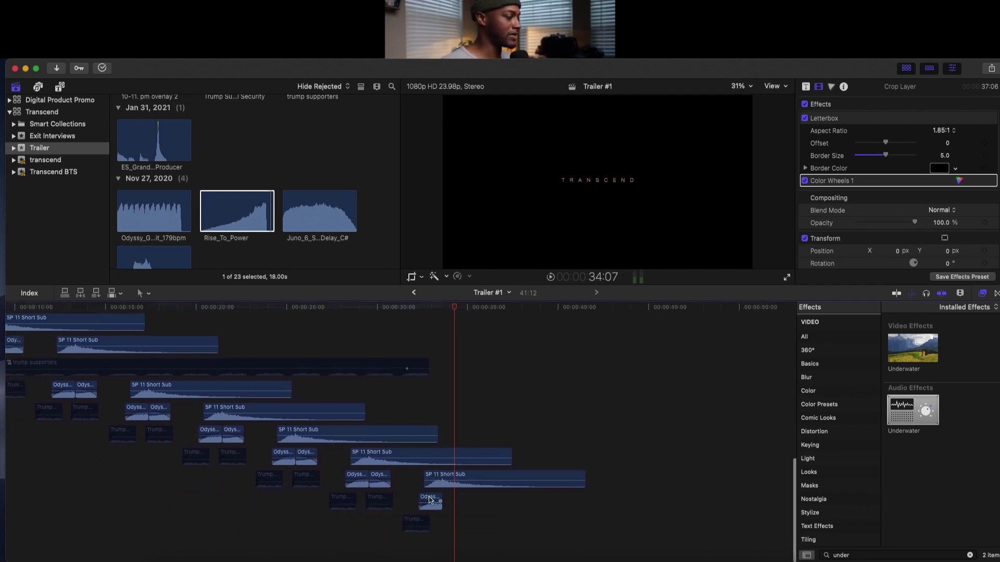